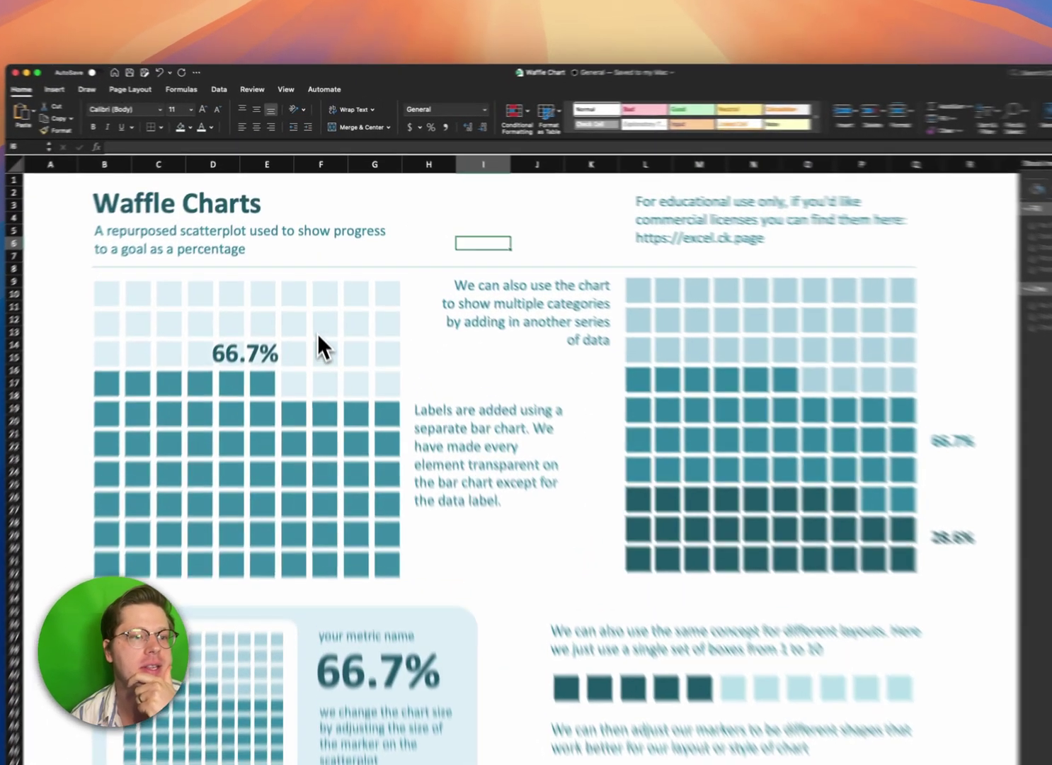
Select the left waffle chart's square-marker series, not the label bar chart overlay
{"action": "left_click", "coordinate": [321, 279]}
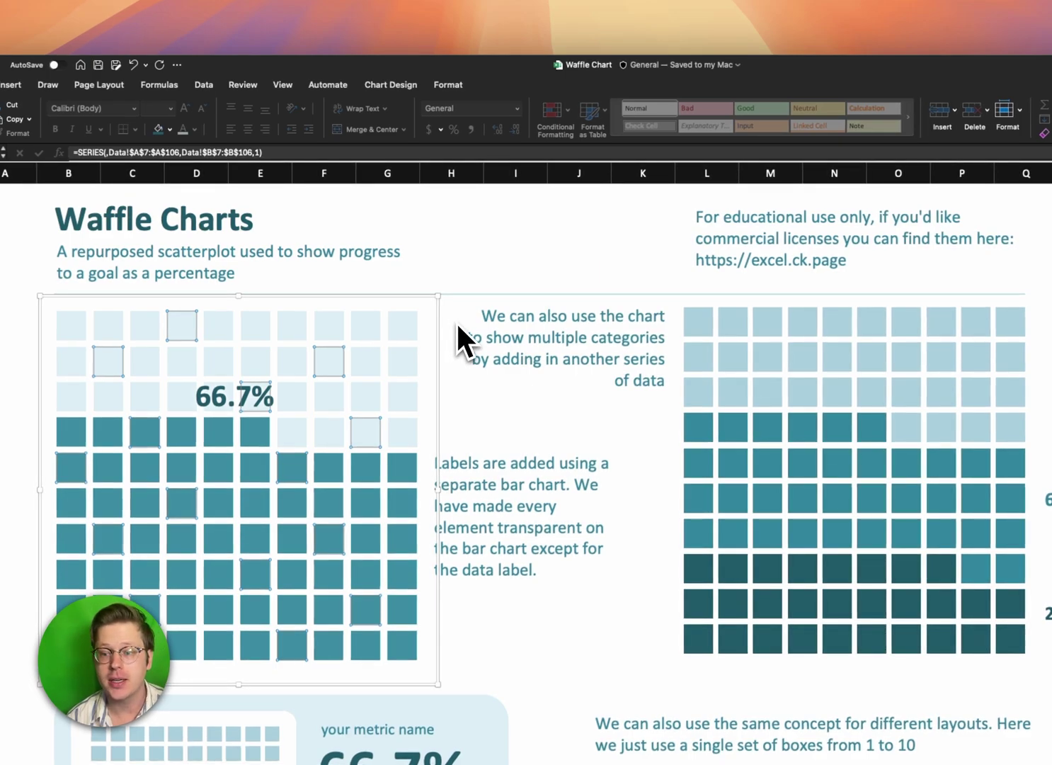
{"action": "scroll", "coordinate": [495, 345], "scroll_direction": "right", "scroll_amount": 2}
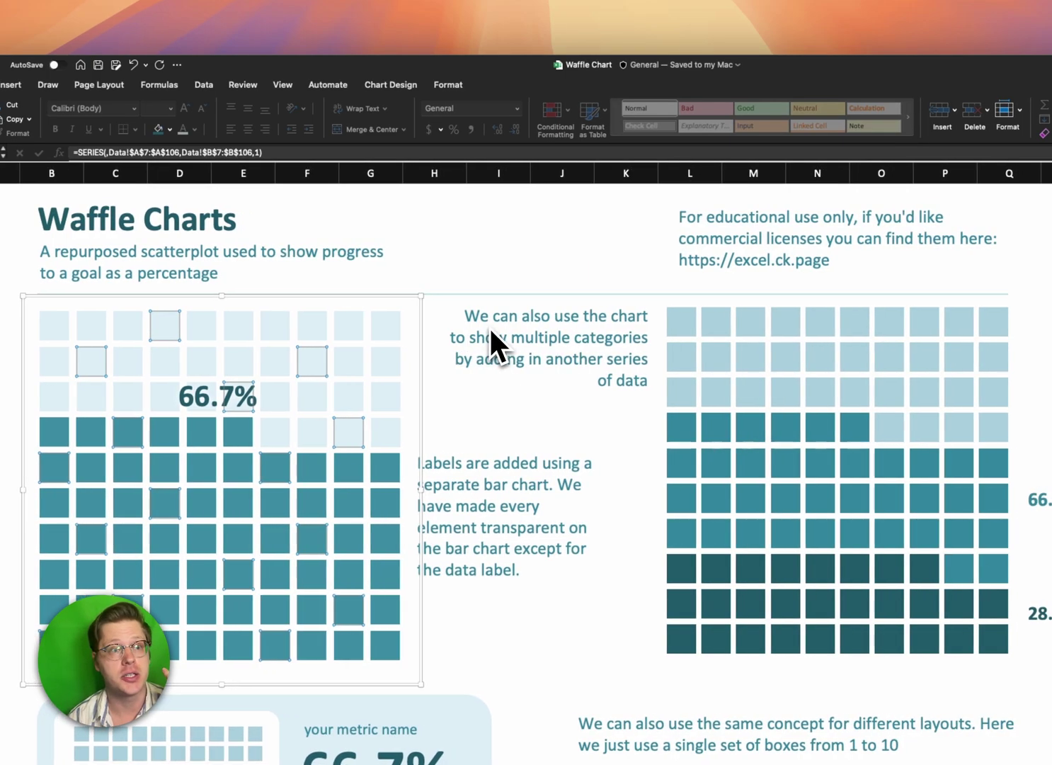
{"action": "left_click_drag", "start_coordinate": [488, 237], "coordinate": [637, 293]}
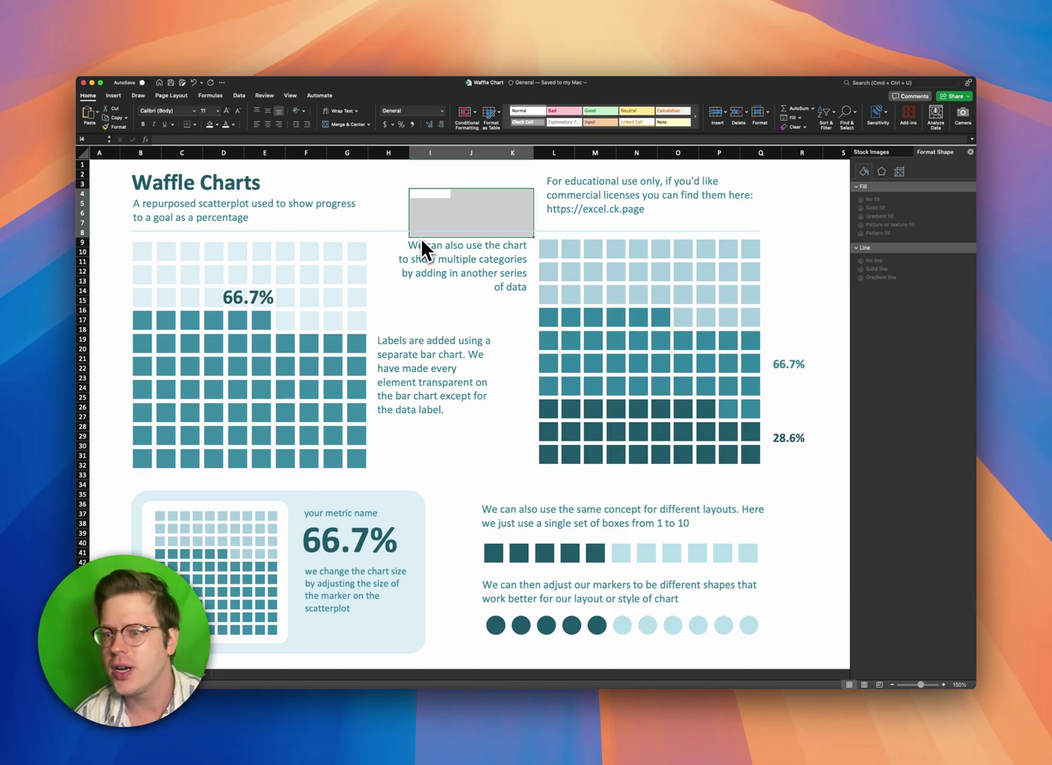
{"action": "left_click", "coordinate": [338, 256]}
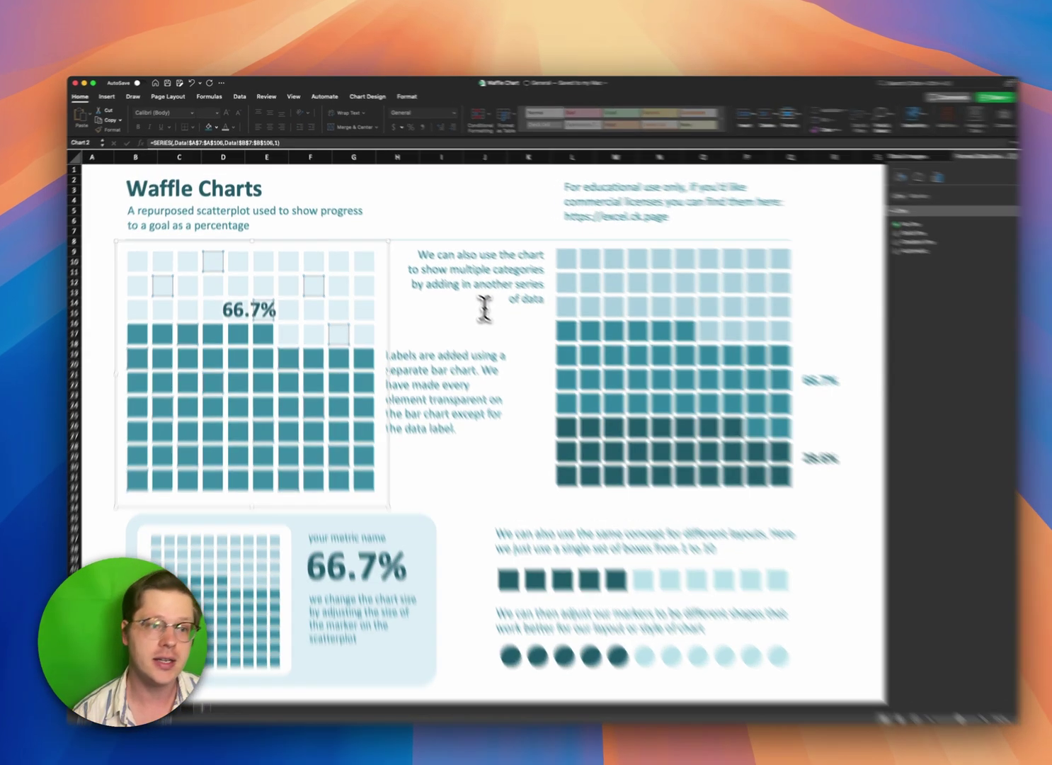
{"action": "left_click", "coordinate": [434, 273]}
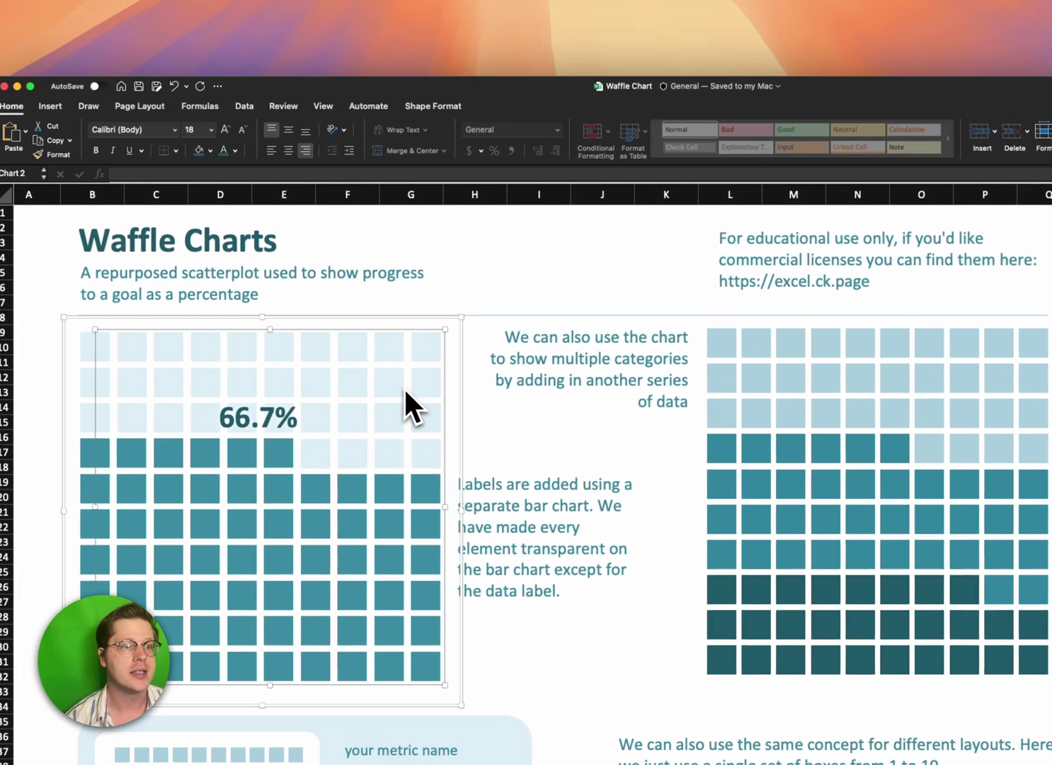
{"action": "left_click", "coordinate": [341, 278]}
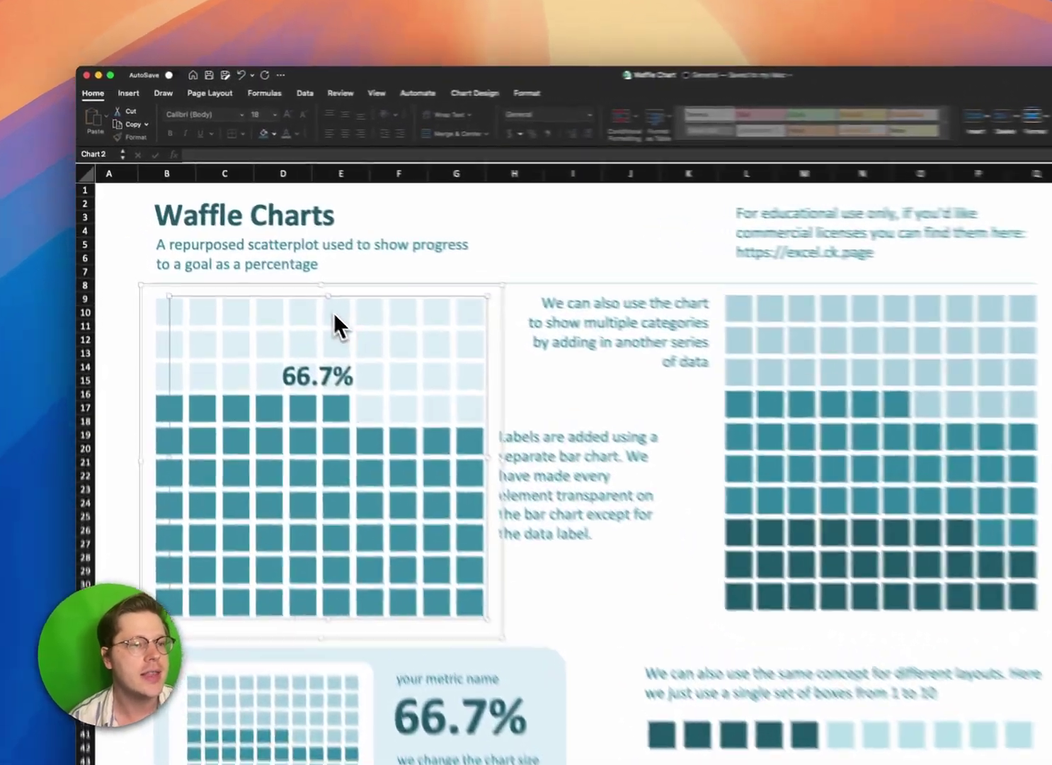
{"action": "left_click", "coordinate": [262, 248]}
{"action": "left_click", "coordinate": [198, 260]}
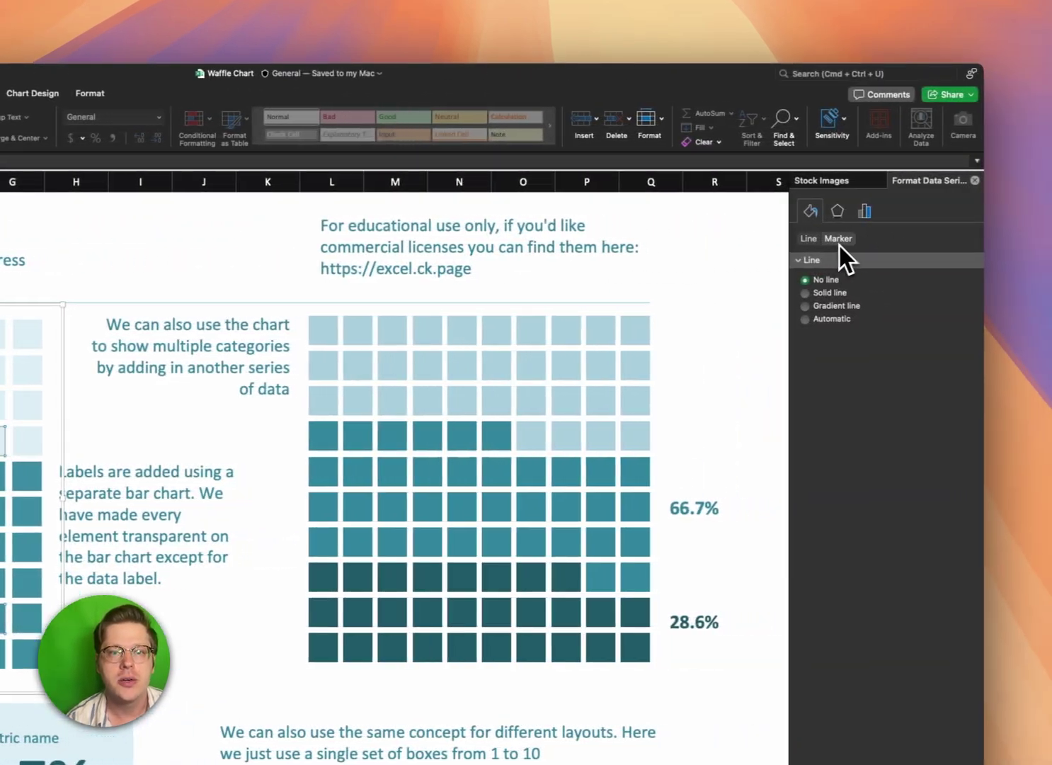
Show the series' Marker Options, keeping the built-in square shape at size 30
{"action": "left_click", "coordinate": [836, 240]}
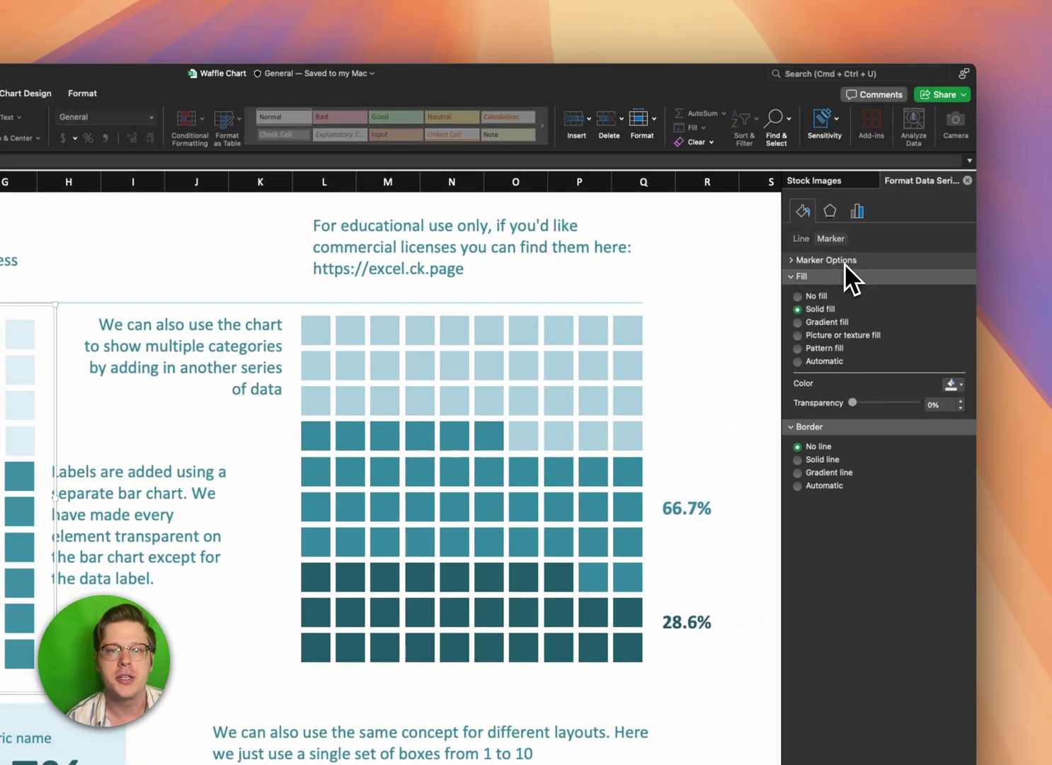
{"action": "left_click", "coordinate": [844, 260]}
{"action": "left_click", "coordinate": [937, 326]}
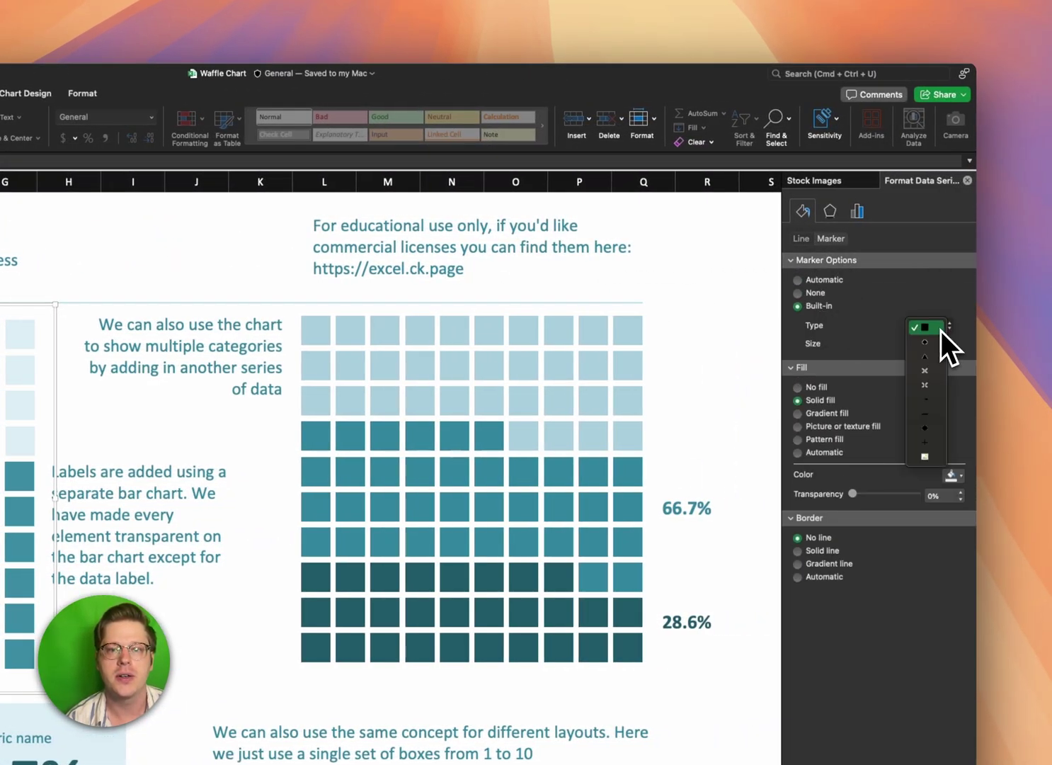
{"action": "left_click", "coordinate": [932, 327]}
{"action": "left_click", "coordinate": [917, 345]}
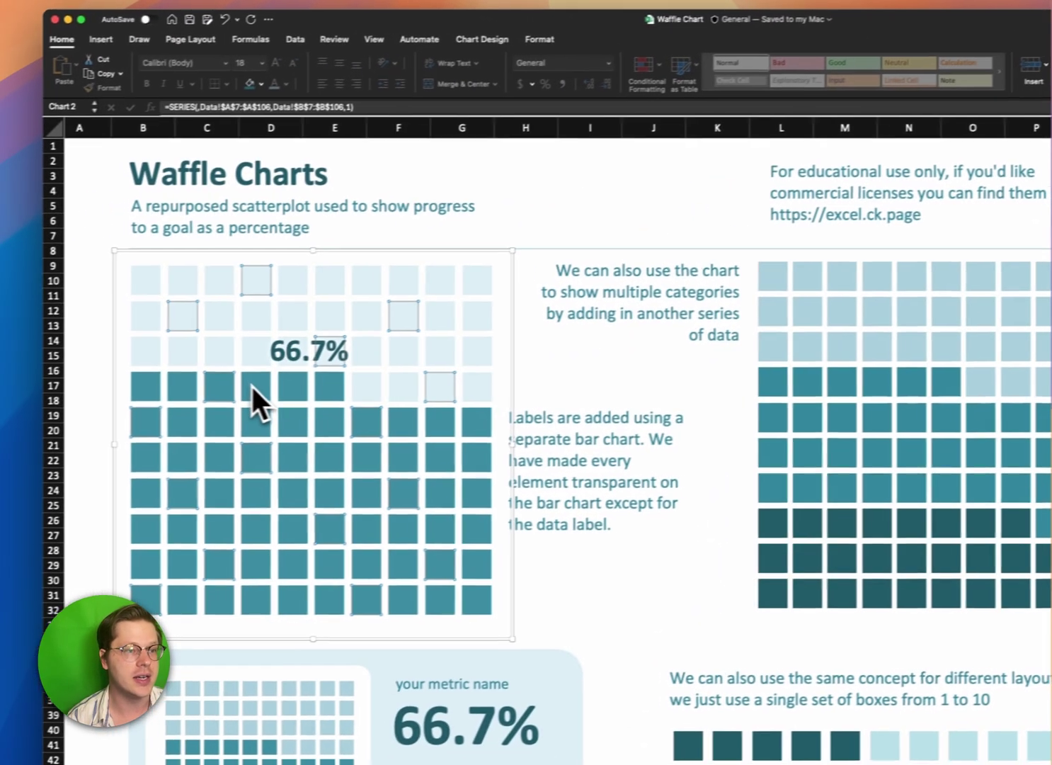
{"action": "left_click", "coordinate": [253, 388]}
{"action": "left_click", "coordinate": [196, 396]}
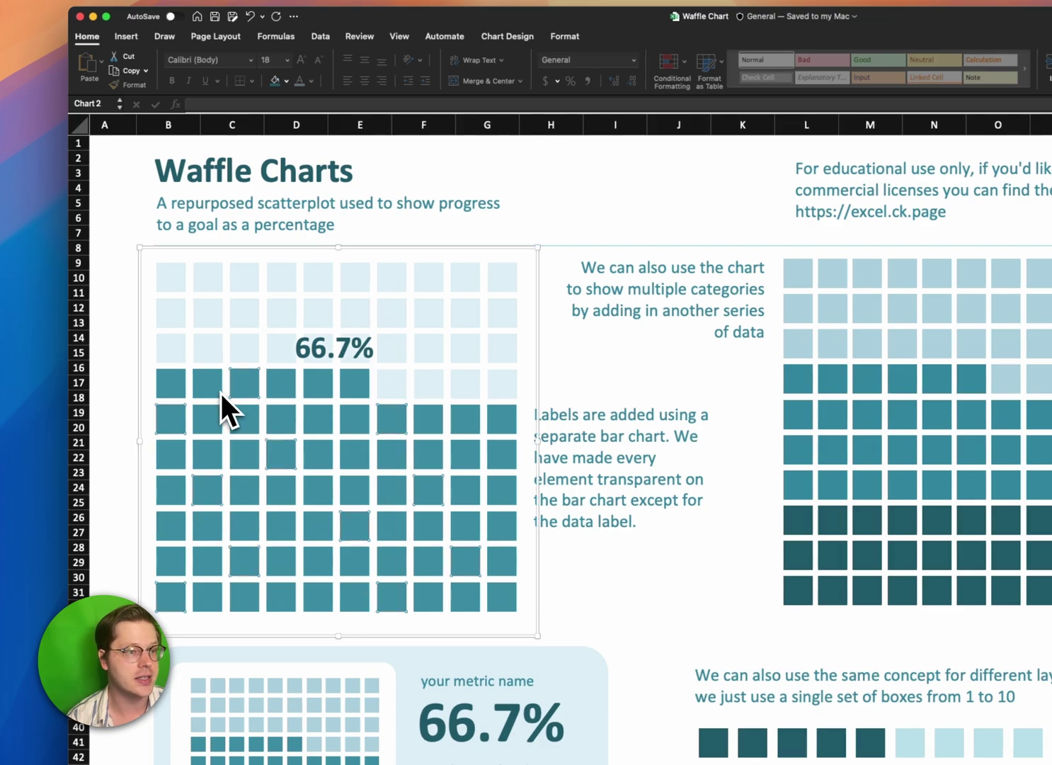
{"action": "double_click", "coordinate": [220, 390]}
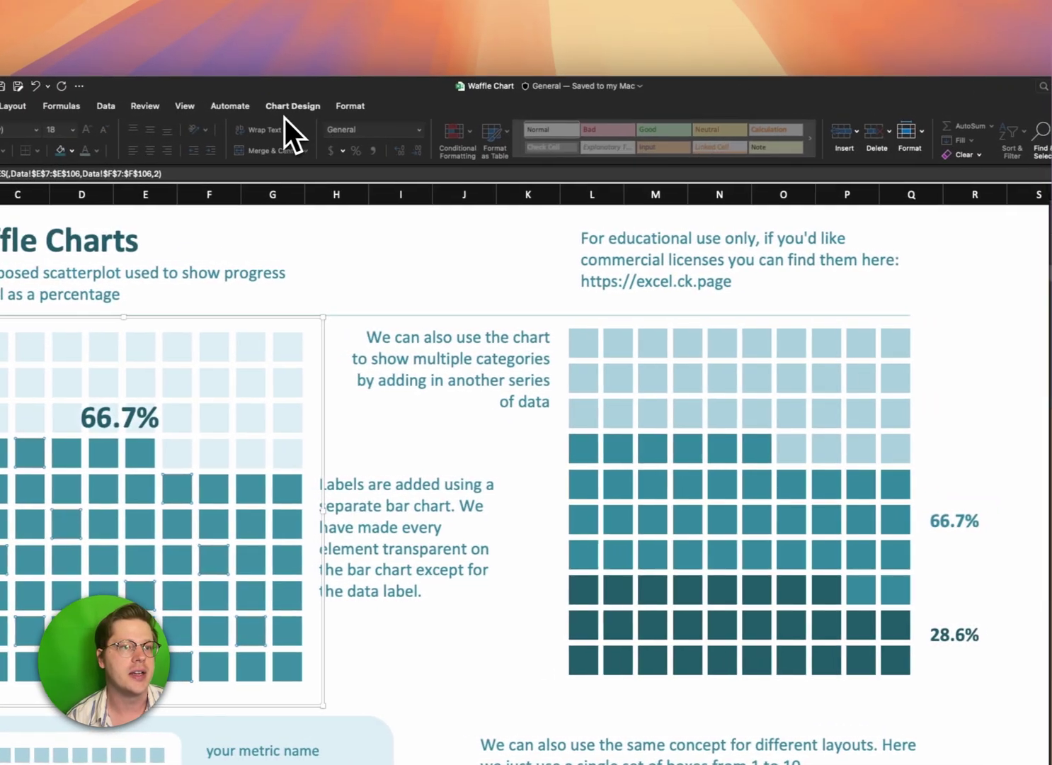
{"action": "left_click", "coordinate": [291, 107]}
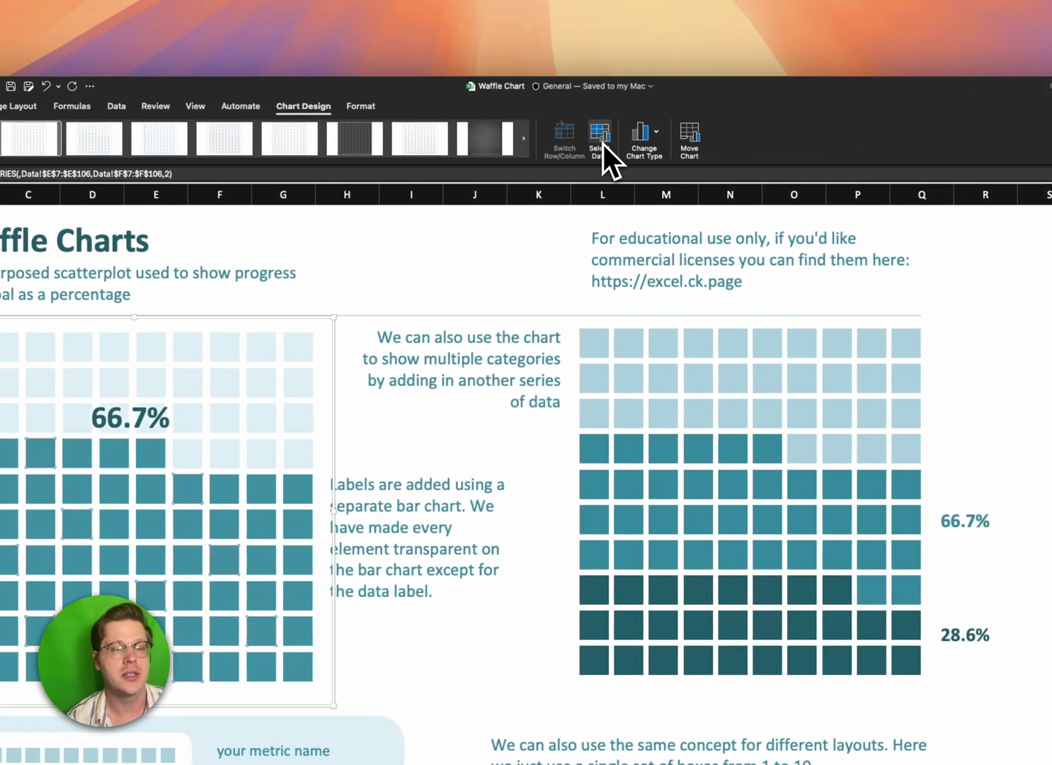
{"action": "left_click", "coordinate": [600, 139]}
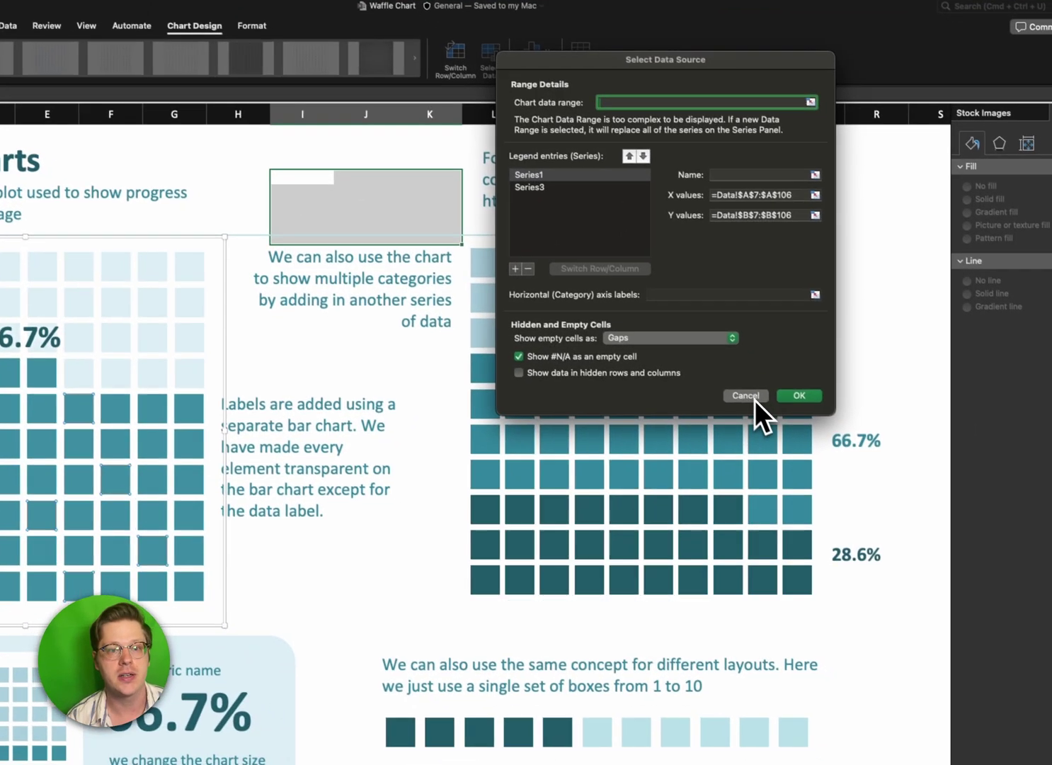
{"action": "left_click", "coordinate": [864, 479]}
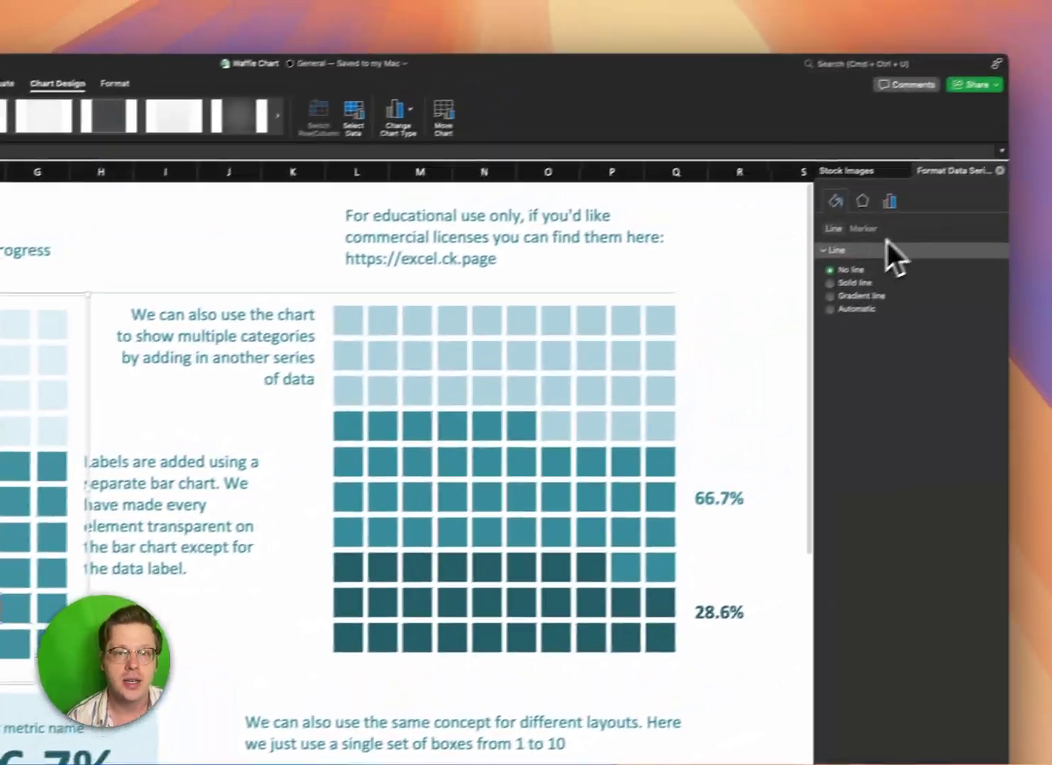
{"action": "left_click", "coordinate": [865, 228]}
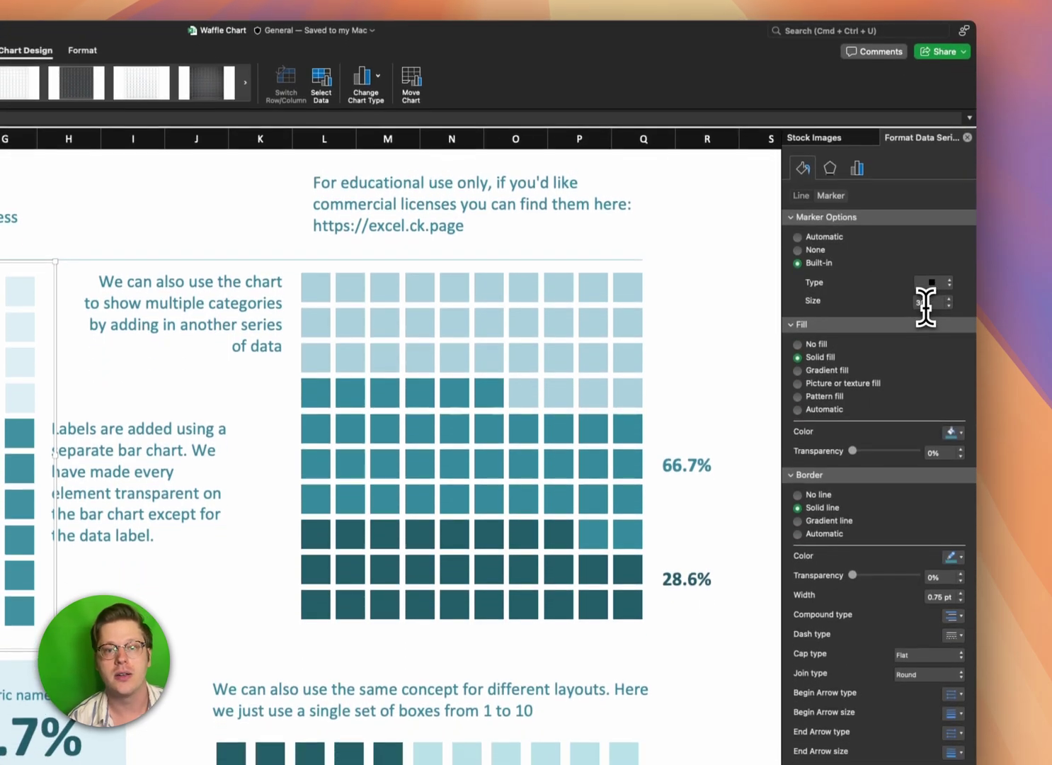
{"action": "left_click", "coordinate": [930, 349]}
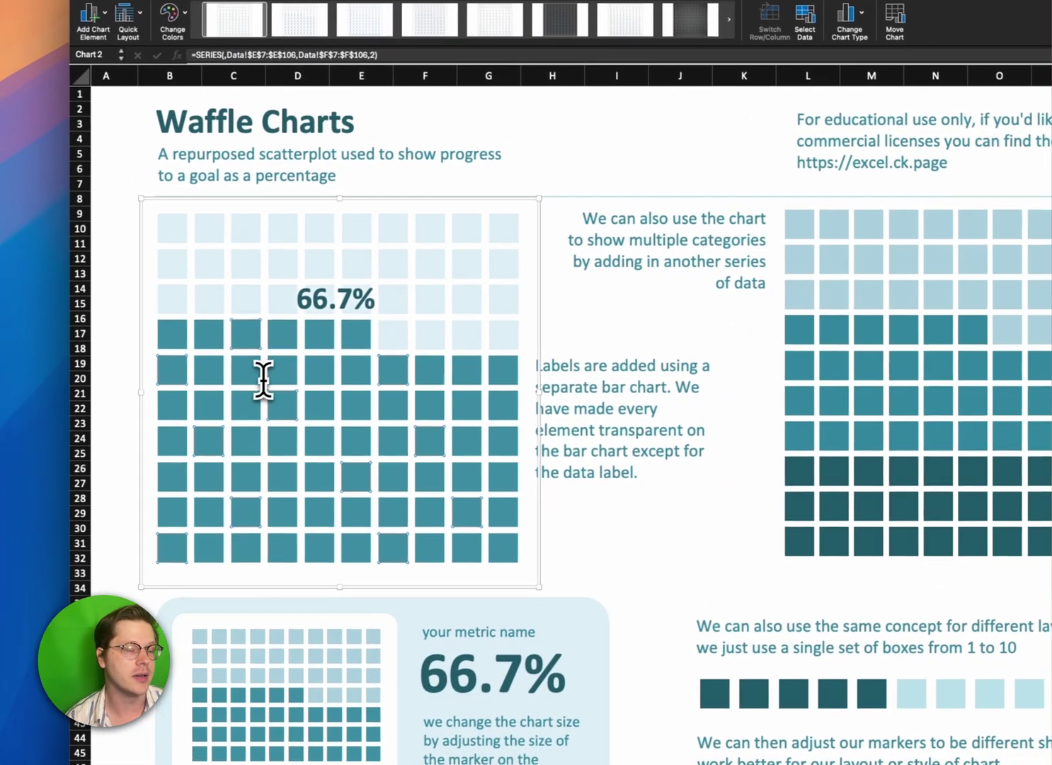
Select the light background squares series, then switch to the Data sheet with Value 1 12 and Value 2 28
{"action": "left_click", "coordinate": [367, 264]}
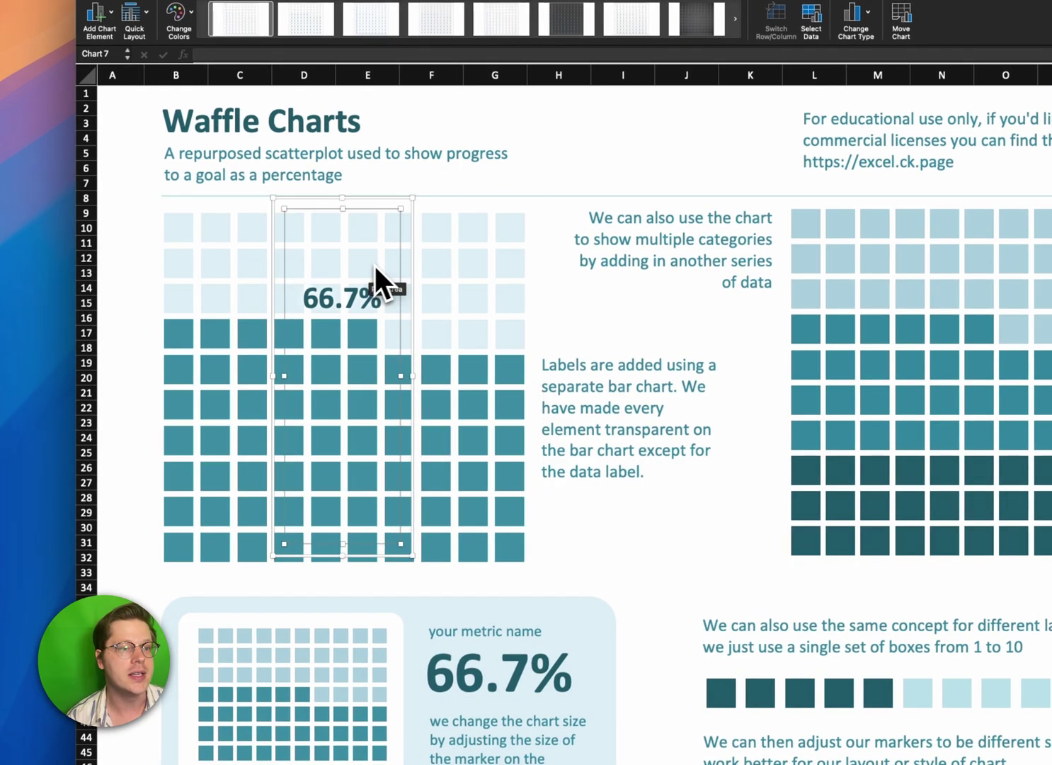
{"action": "left_click", "coordinate": [430, 264]}
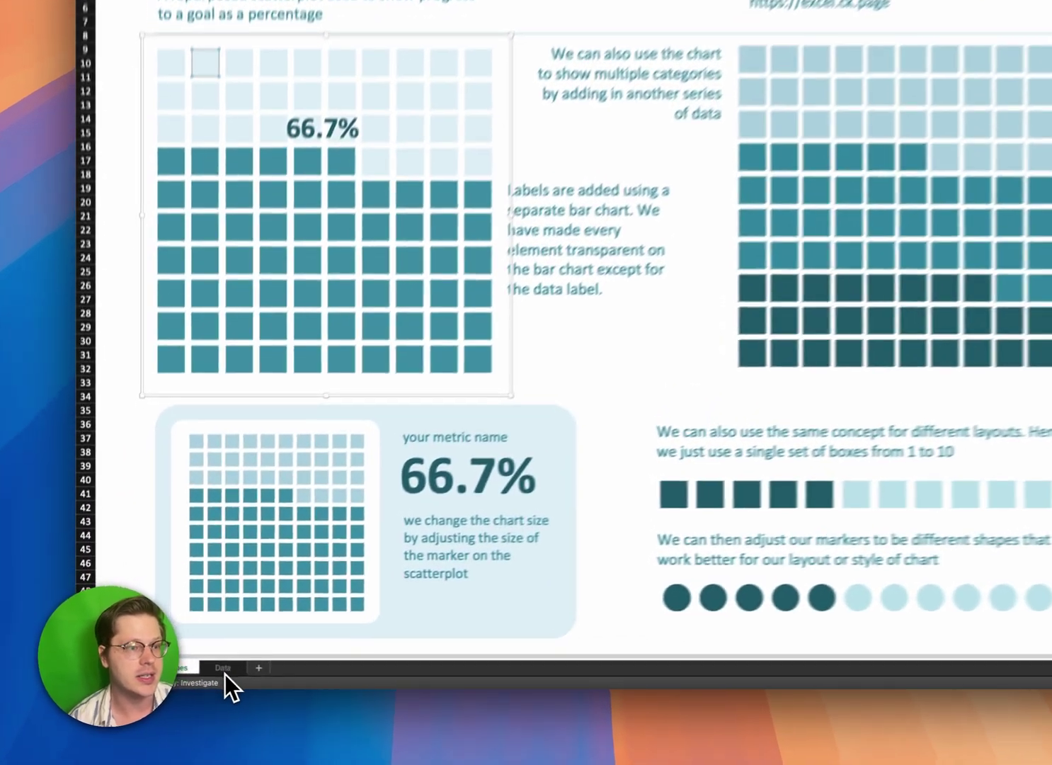
{"action": "left_click", "coordinate": [182, 673]}
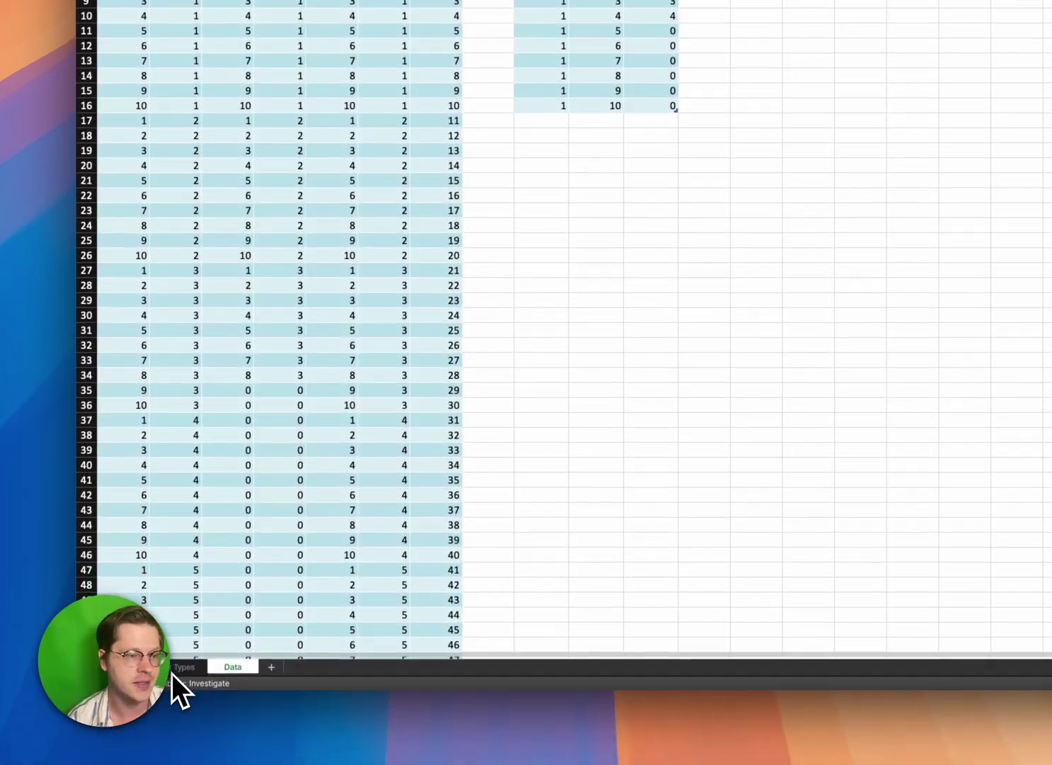
{"action": "left_click", "coordinate": [160, 762]}
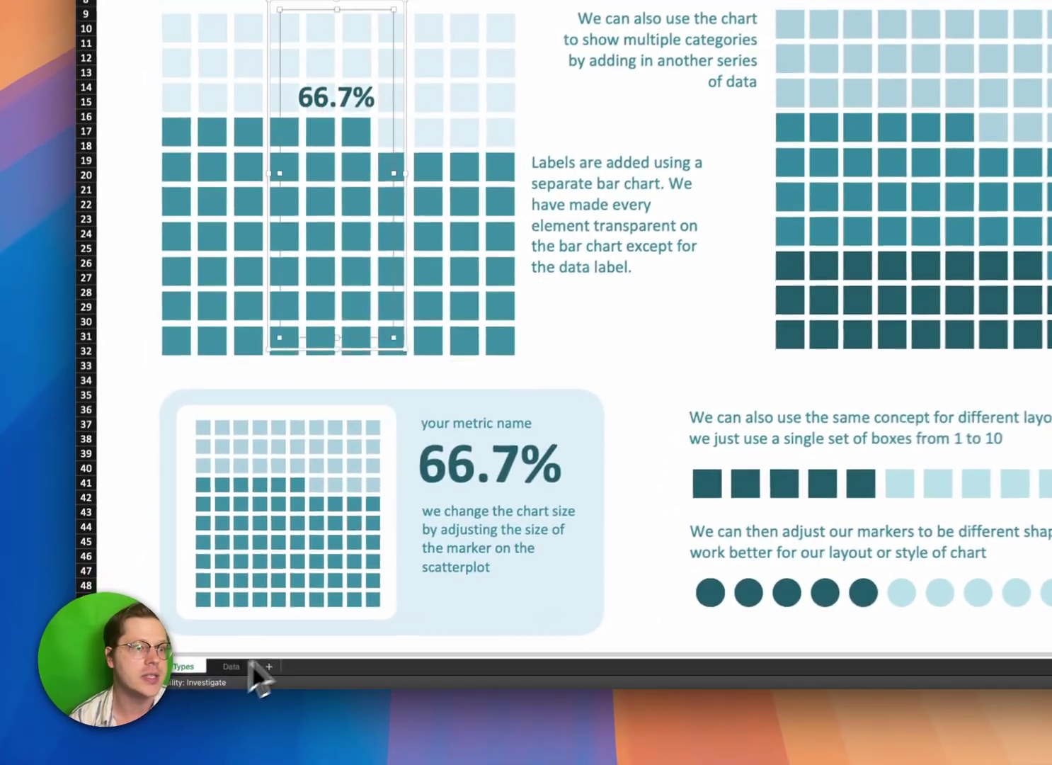
{"action": "left_click", "coordinate": [205, 671]}
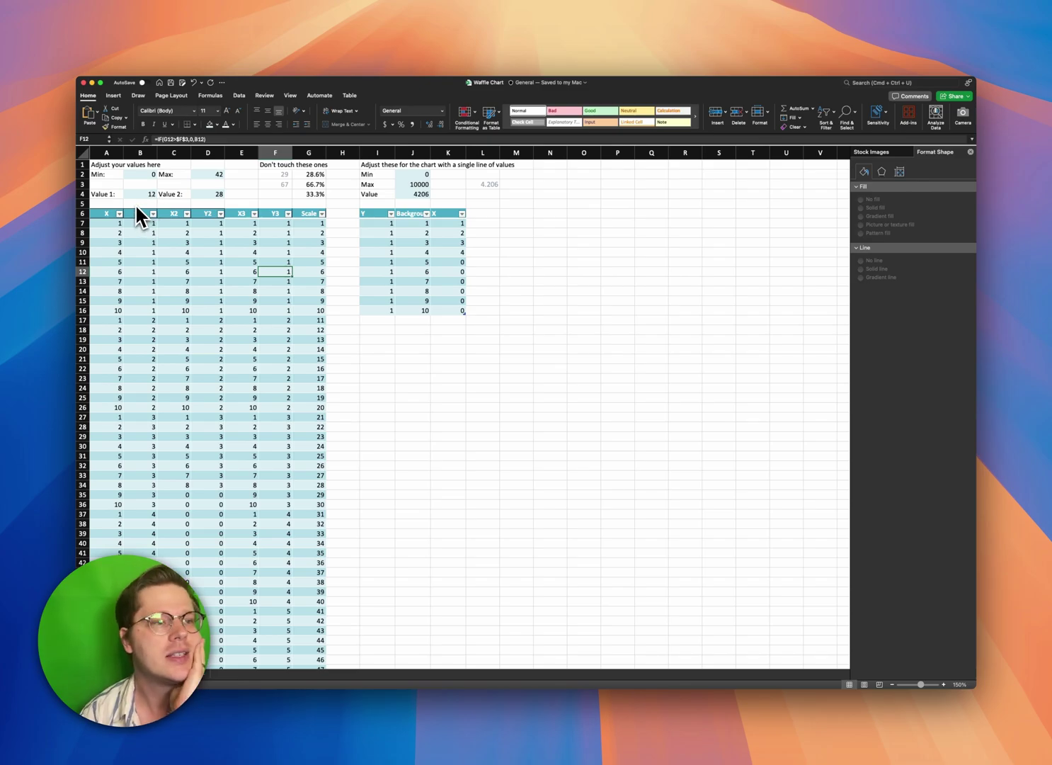
{"action": "left_click", "coordinate": [144, 176]}
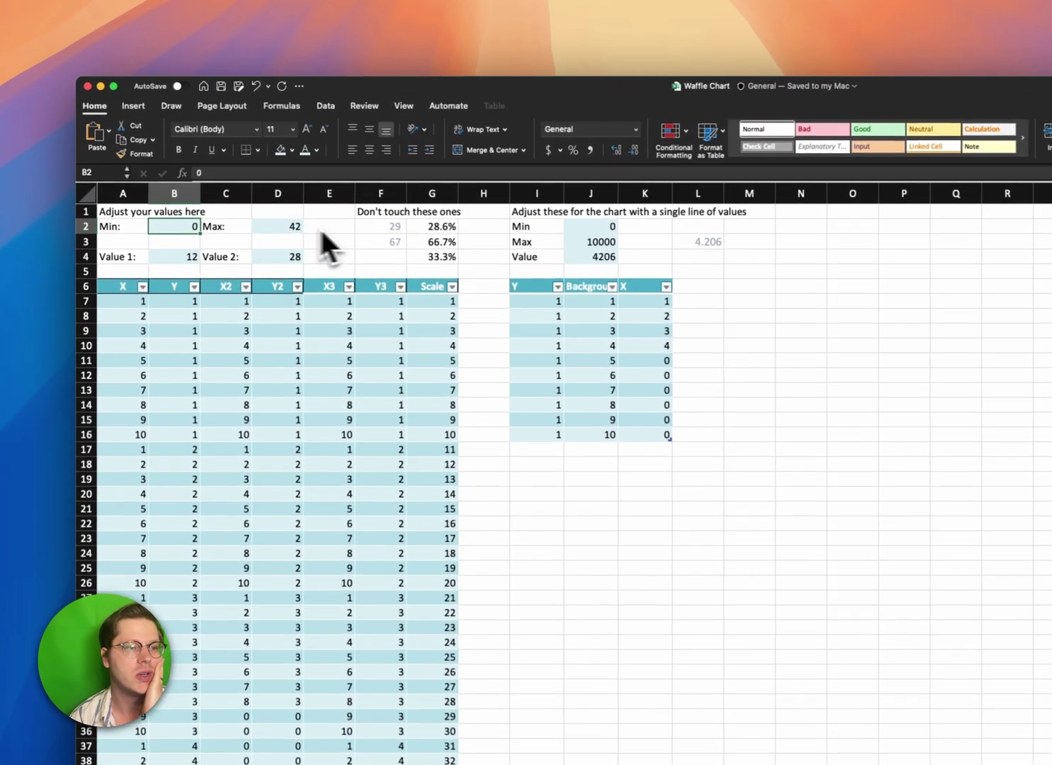
{"action": "left_click", "coordinate": [268, 230]}
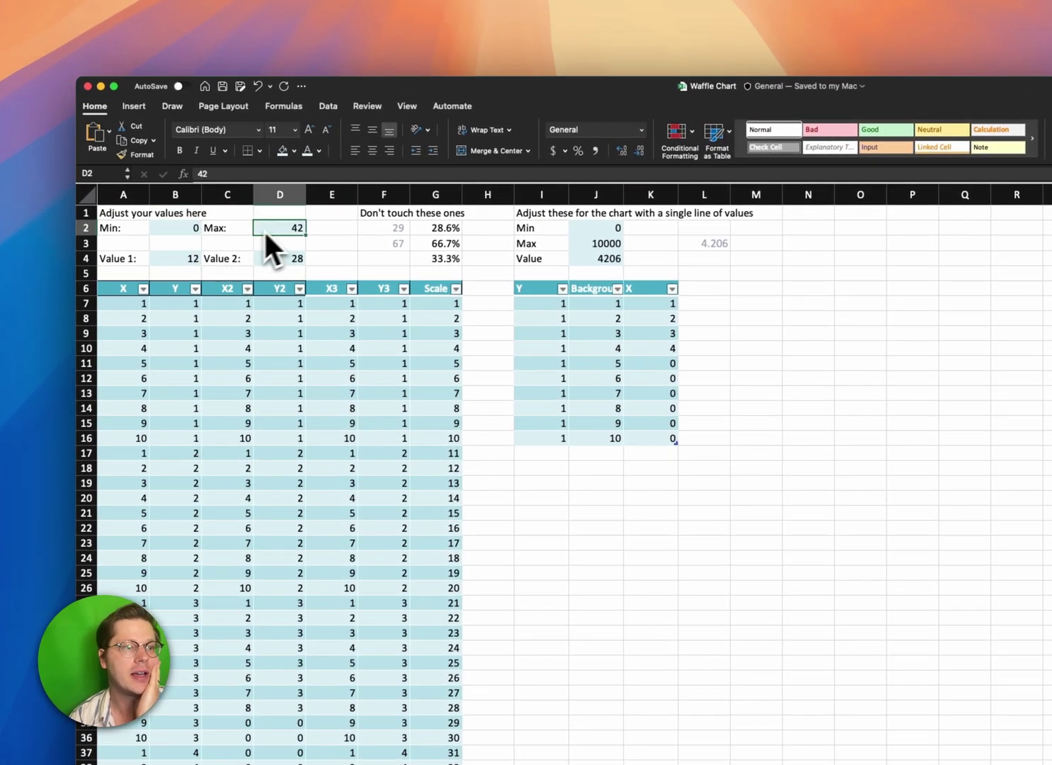
{"action": "left_click", "coordinate": [173, 263]}
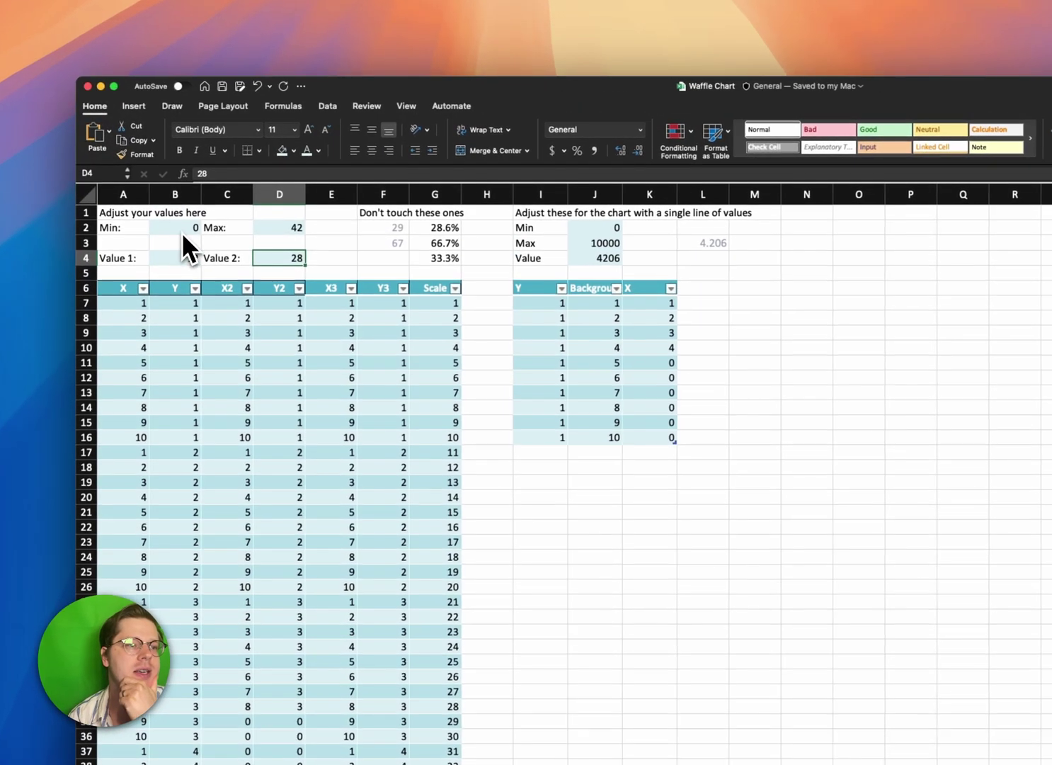
{"action": "left_click_drag", "start_coordinate": [145, 176], "coordinate": [216, 202]}
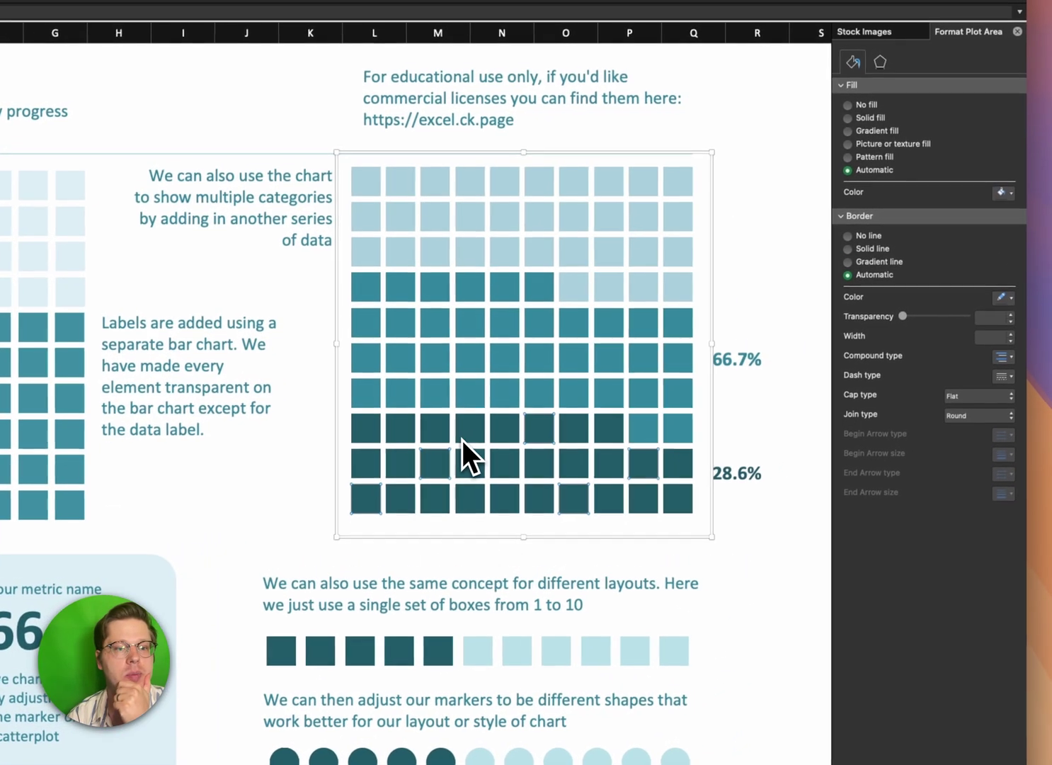
Select the metric card's small waffle series and show its Marker Options at size 15
{"action": "left_click", "coordinate": [462, 440]}
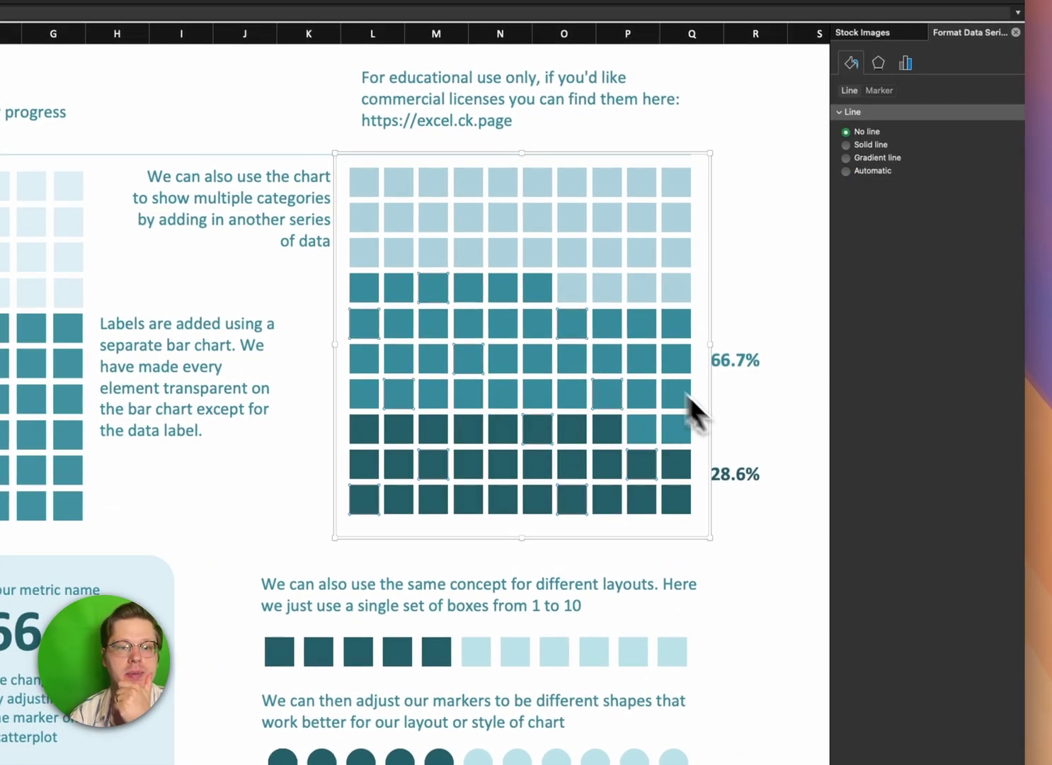
{"action": "scroll", "coordinate": [536, 242], "scroll_direction": "down", "scroll_amount": 2}
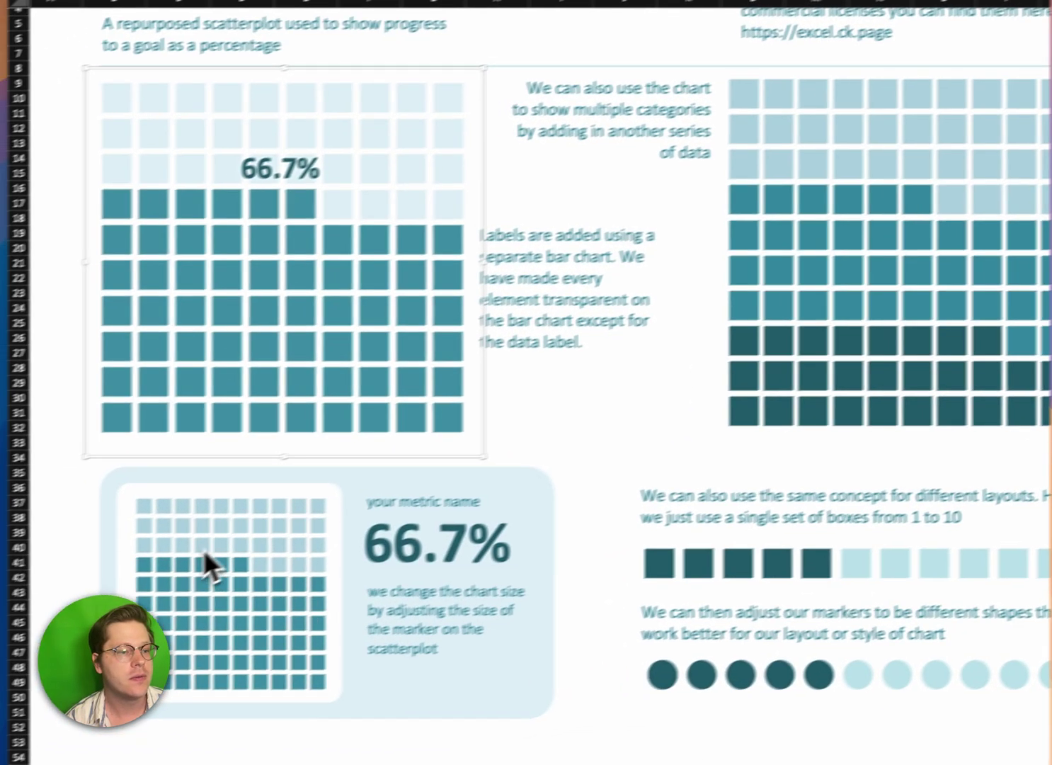
{"action": "left_click", "coordinate": [272, 529]}
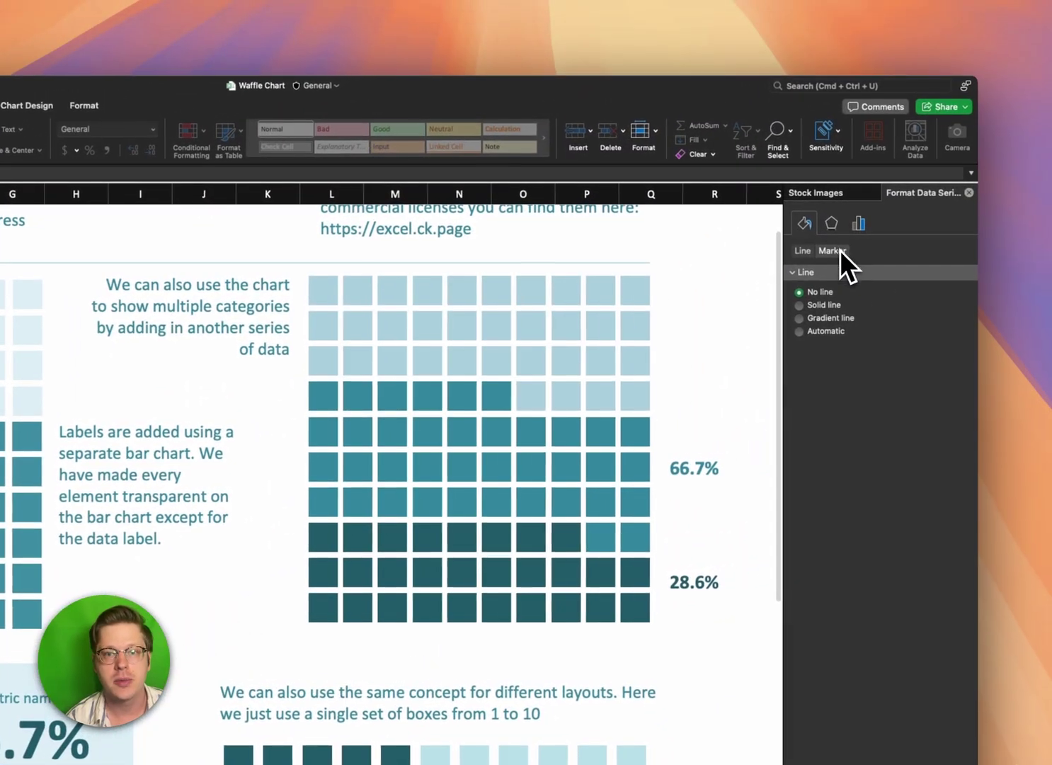
{"action": "left_click", "coordinate": [831, 251]}
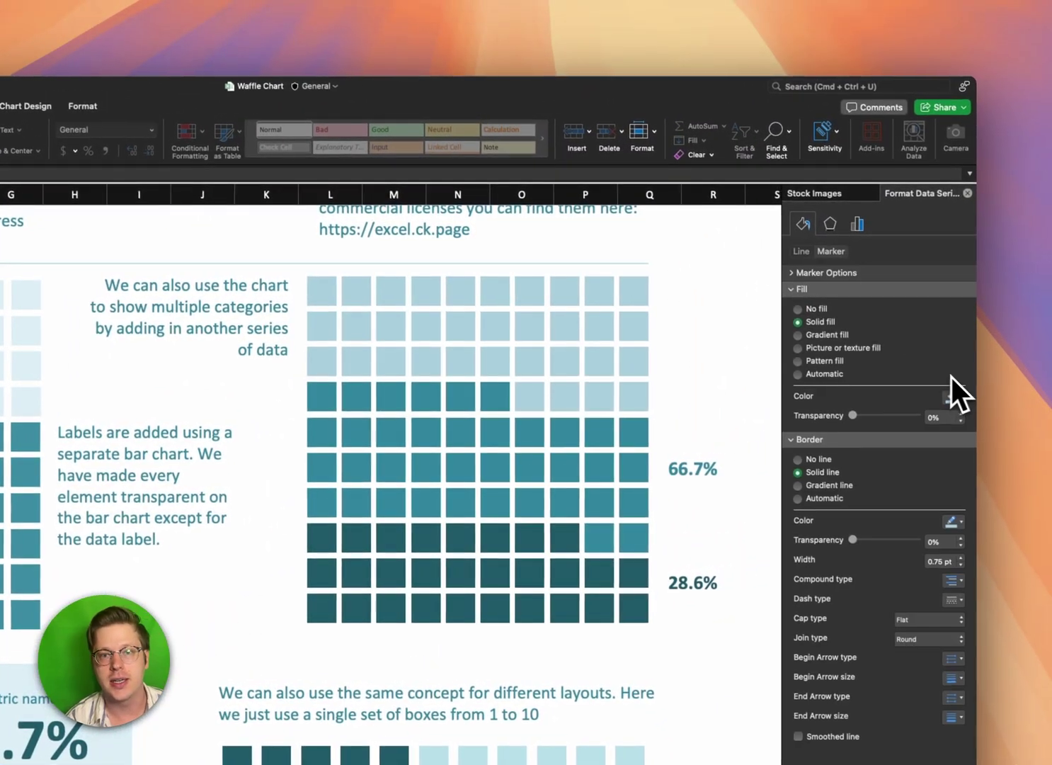
{"action": "left_click", "coordinate": [826, 277]}
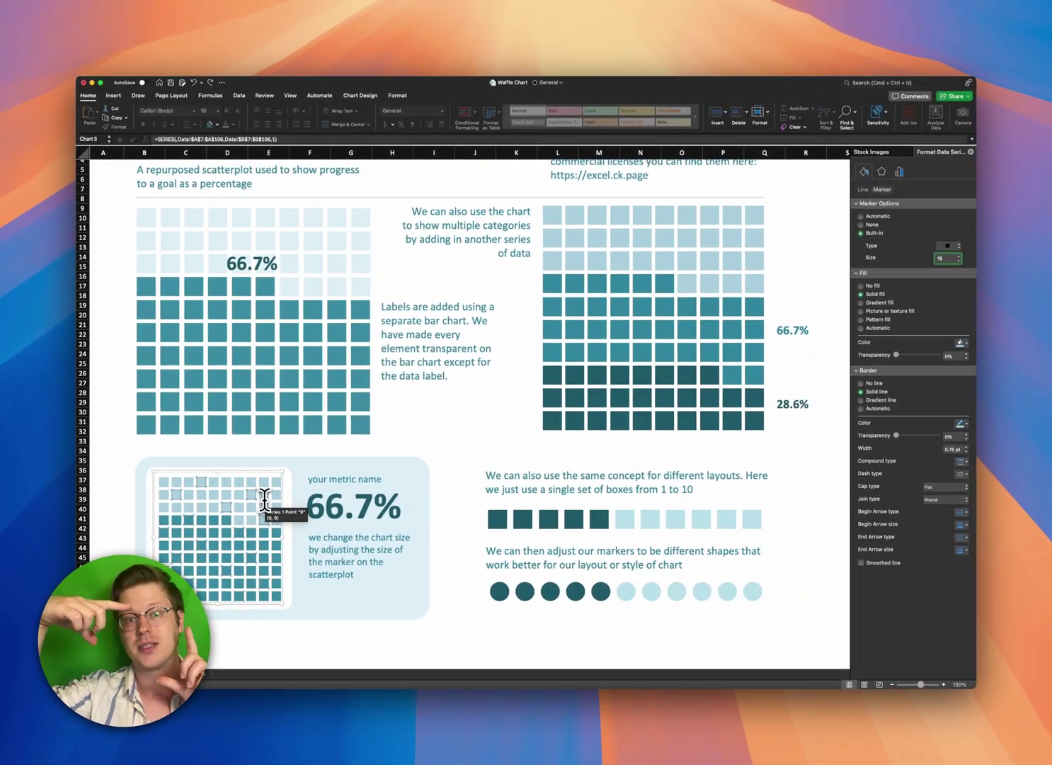
Select the light-blue square series in the single-row 1-to-10 chart
{"action": "left_click", "coordinate": [511, 453]}
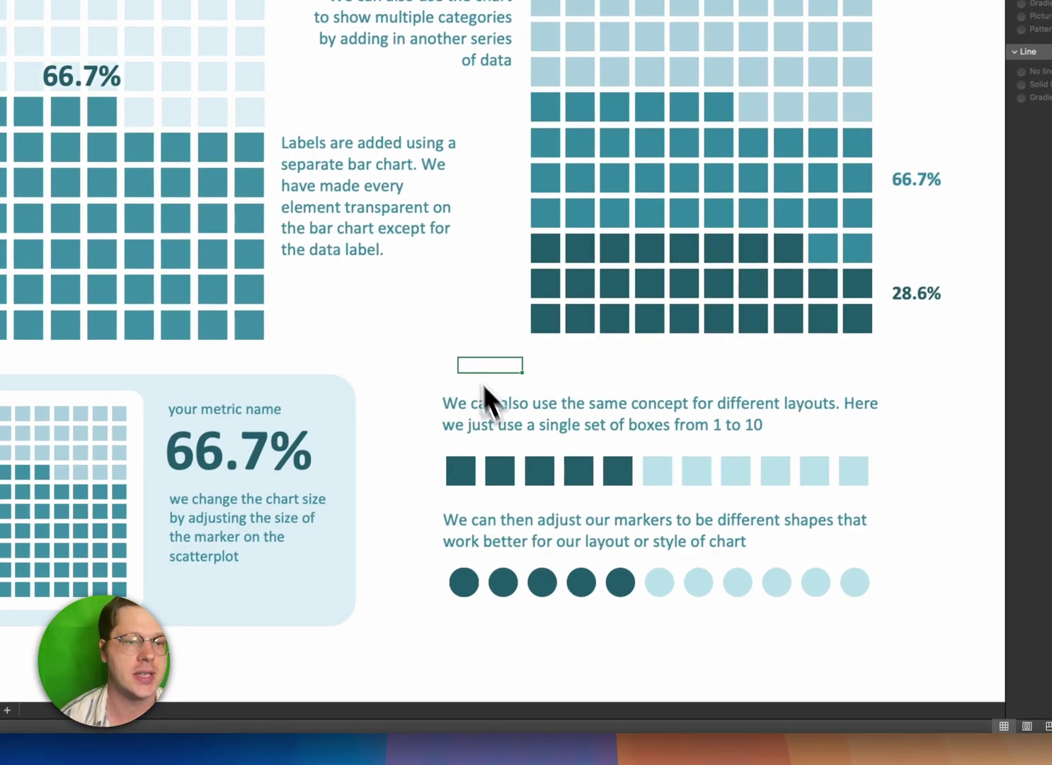
{"action": "left_click", "coordinate": [599, 435]}
{"action": "left_click", "coordinate": [606, 471]}
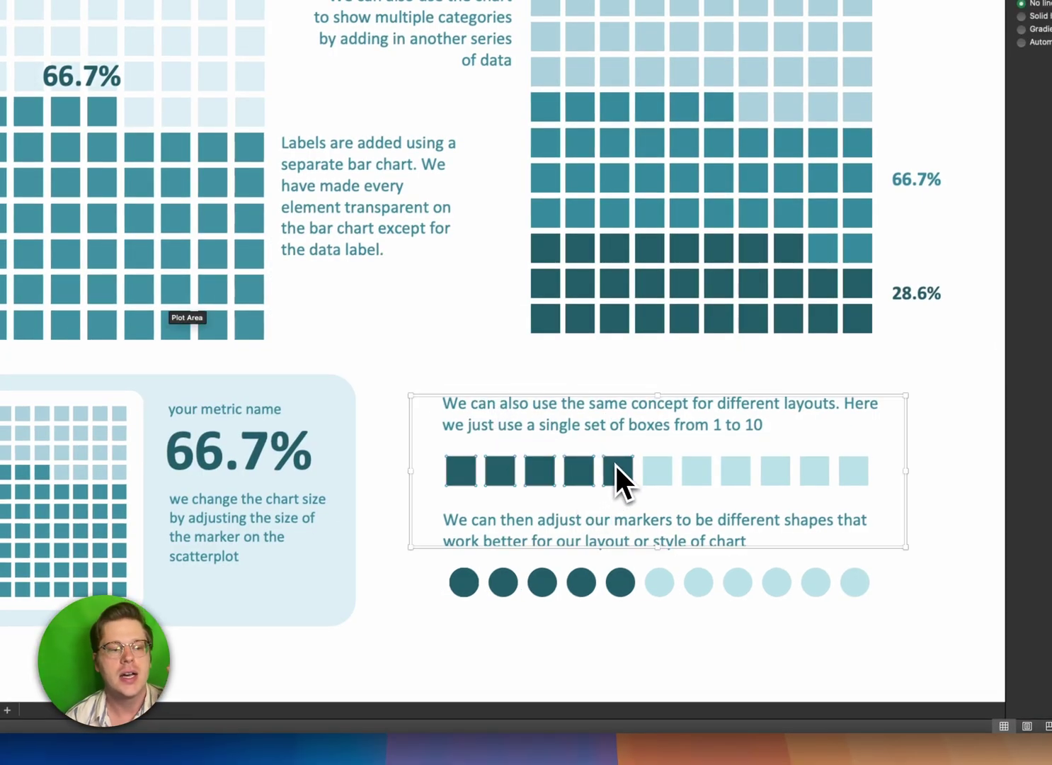
{"action": "left_click", "coordinate": [737, 473]}
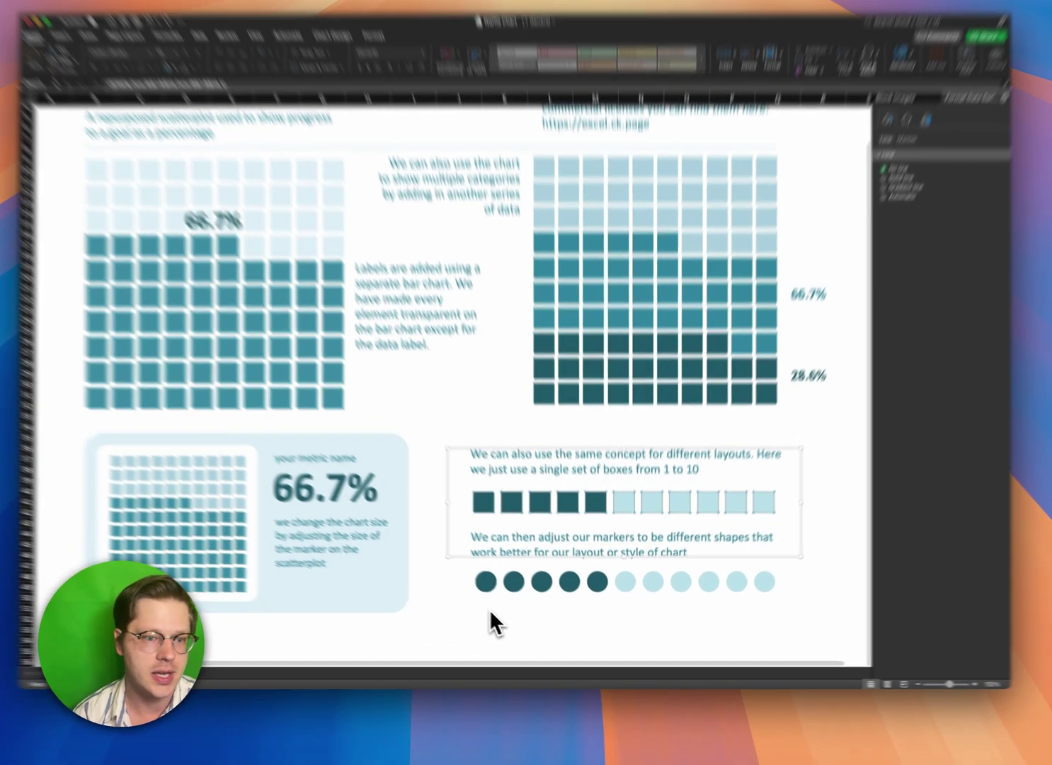
Select the row-of-circles chart's light-blue series and show its Marker Options at size 30
{"action": "left_click", "coordinate": [499, 591]}
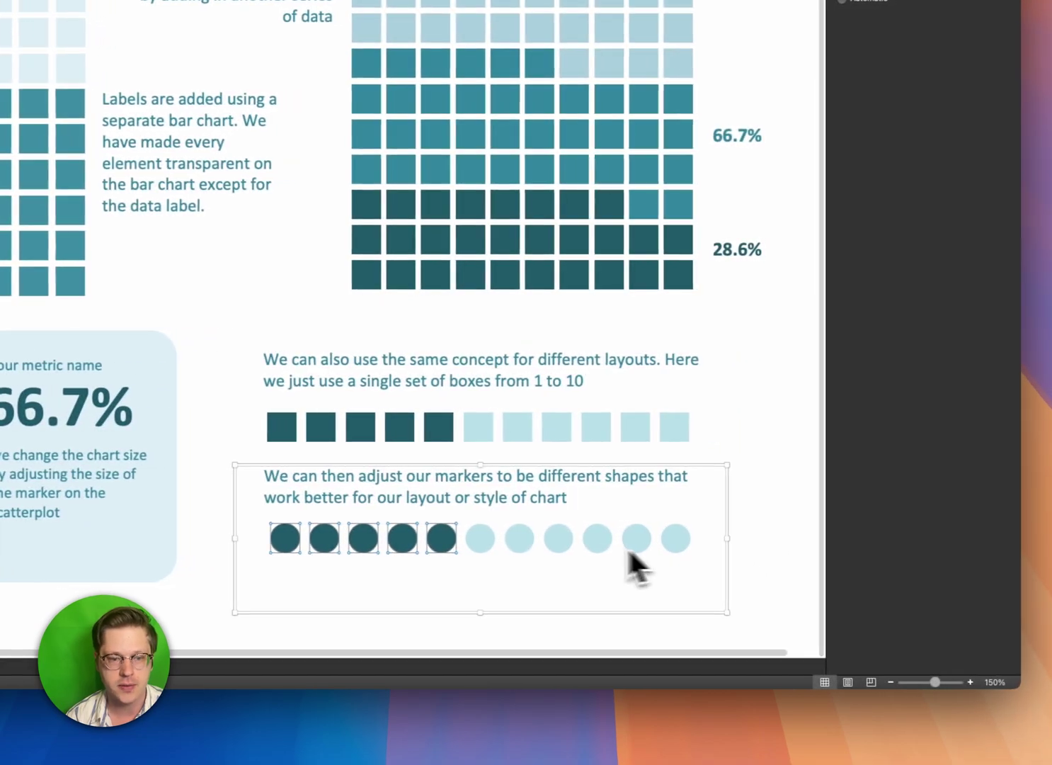
{"action": "left_click", "coordinate": [630, 546]}
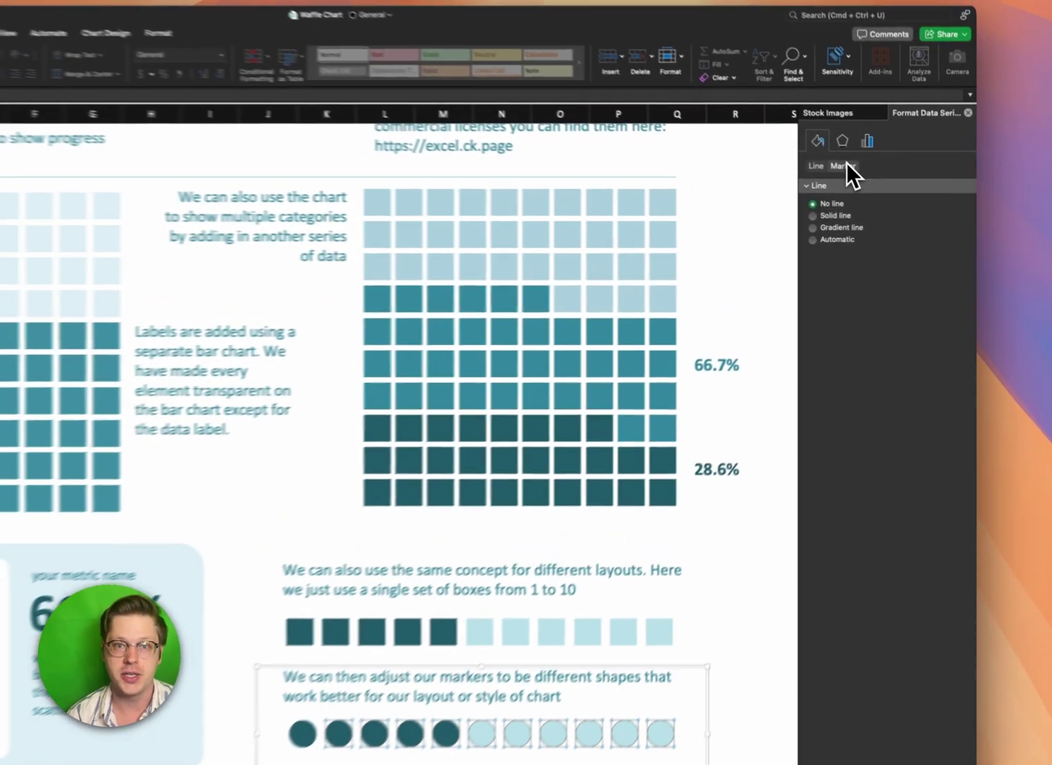
{"action": "left_click", "coordinate": [878, 190]}
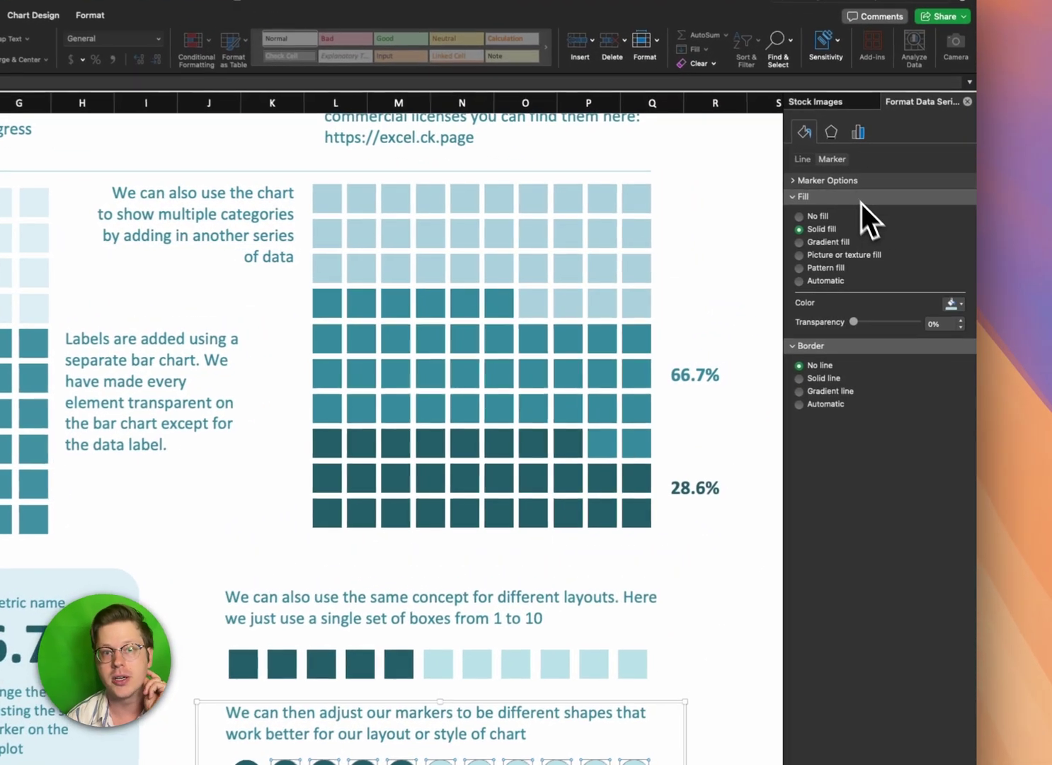
{"action": "left_click", "coordinate": [850, 182]}
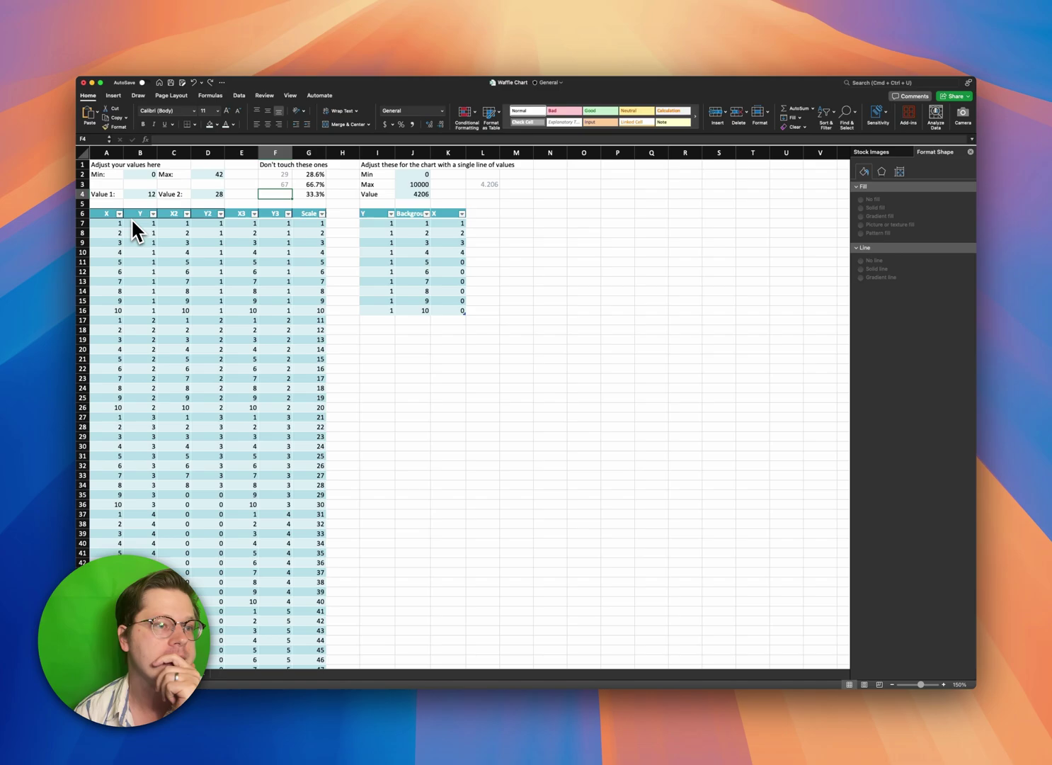
Review the inputs: Min in B2, Max in D2, Value 1 in B4, Value 2 in D4
{"action": "left_click", "coordinate": [146, 176]}
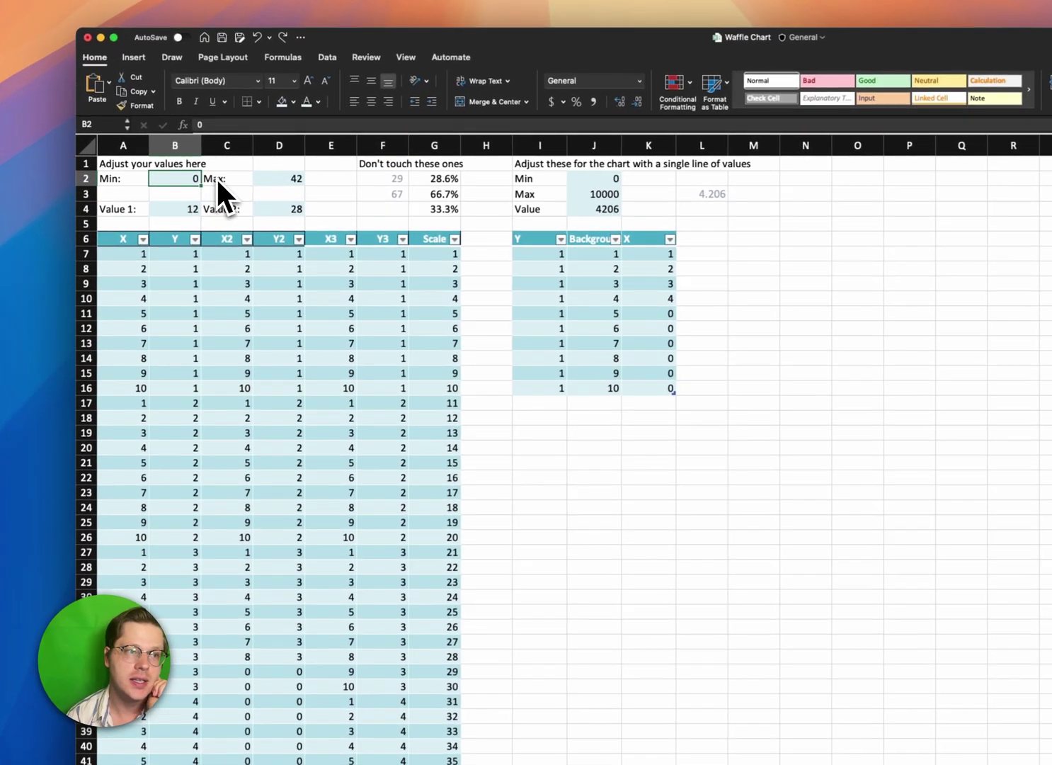
{"action": "left_click_drag", "start_coordinate": [180, 180], "coordinate": [271, 214]}
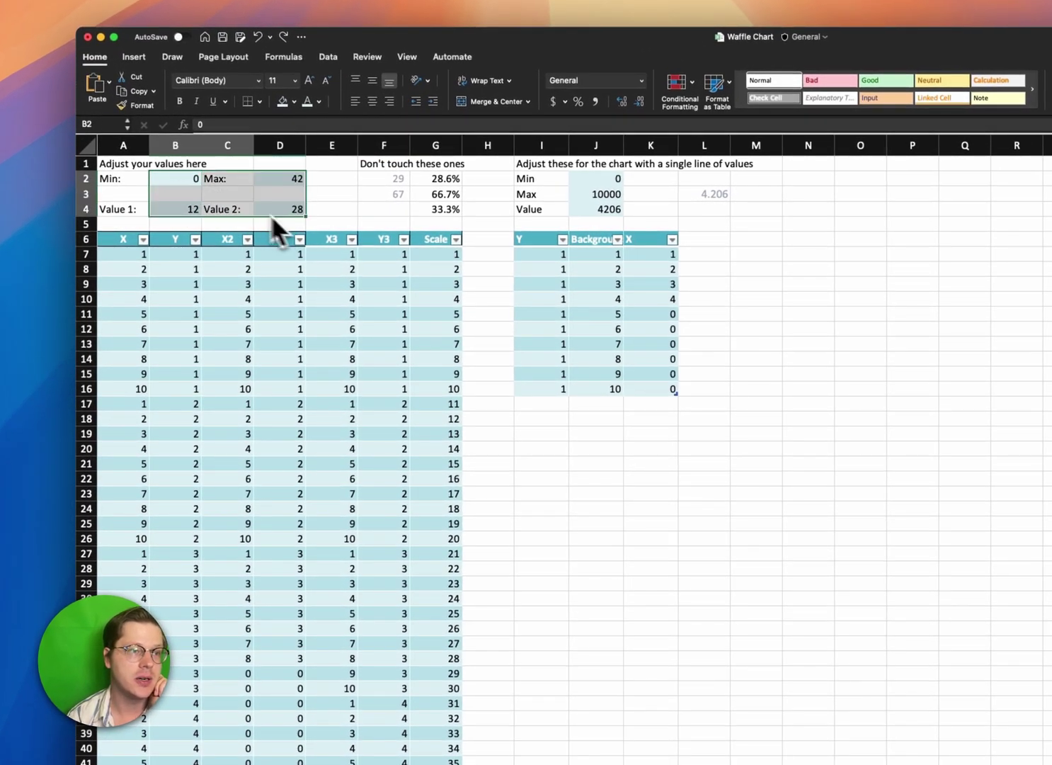
{"action": "left_click", "coordinate": [201, 184]}
{"action": "left_click", "coordinate": [287, 184]}
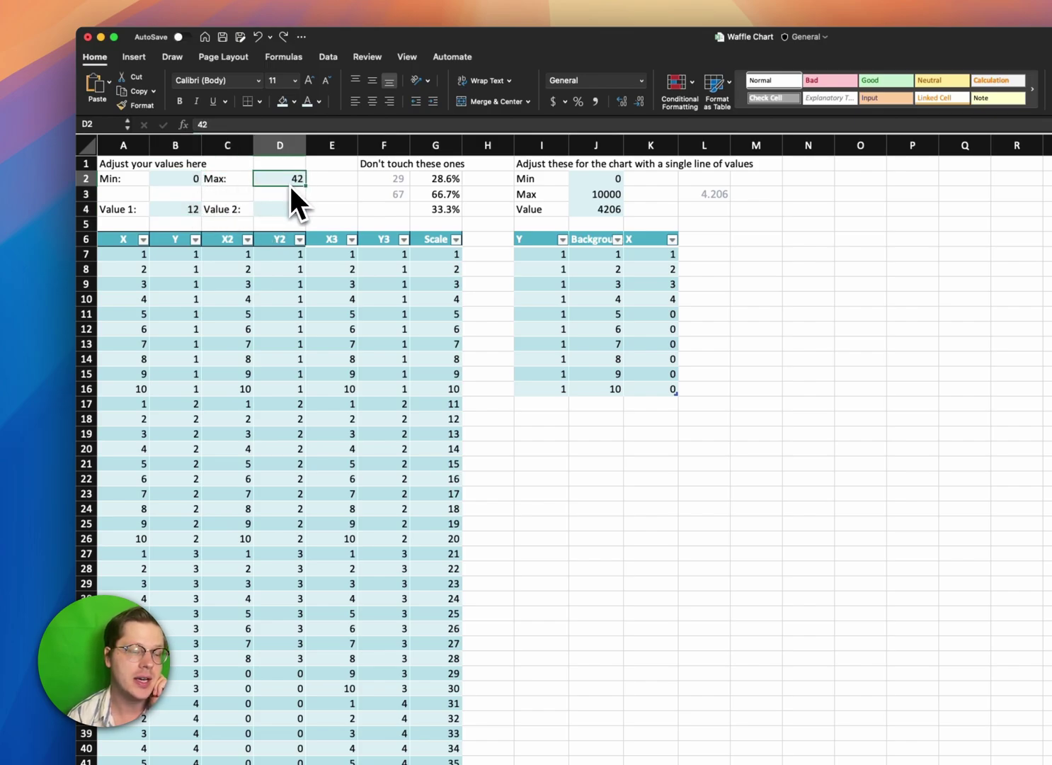
{"action": "left_click", "coordinate": [191, 211]}
{"action": "left_click", "coordinate": [258, 211]}
{"action": "left_click", "coordinate": [200, 213]}
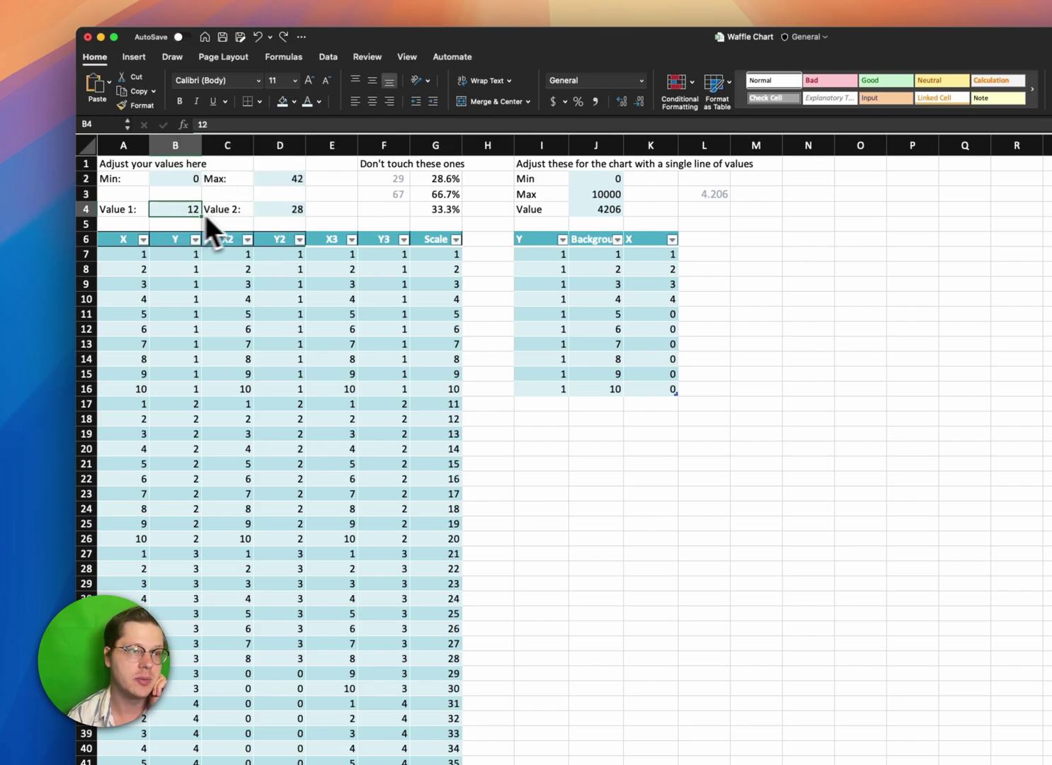
{"action": "left_click", "coordinate": [257, 214]}
Check the percentage formulas in G2 and G3, and F2's (Value 1 − Min)/(Max − Min)×100
{"action": "left_click", "coordinate": [440, 181]}
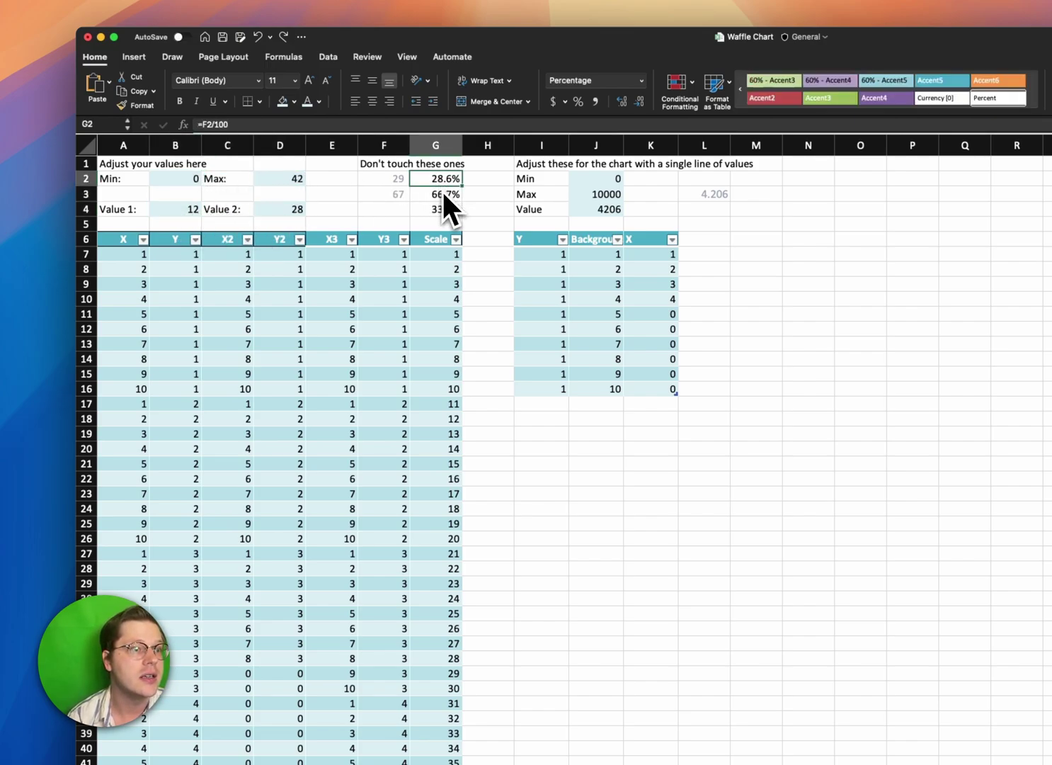
{"action": "left_click", "coordinate": [441, 196]}
{"action": "left_click", "coordinate": [385, 179]}
{"action": "left_click", "coordinate": [196, 124]}
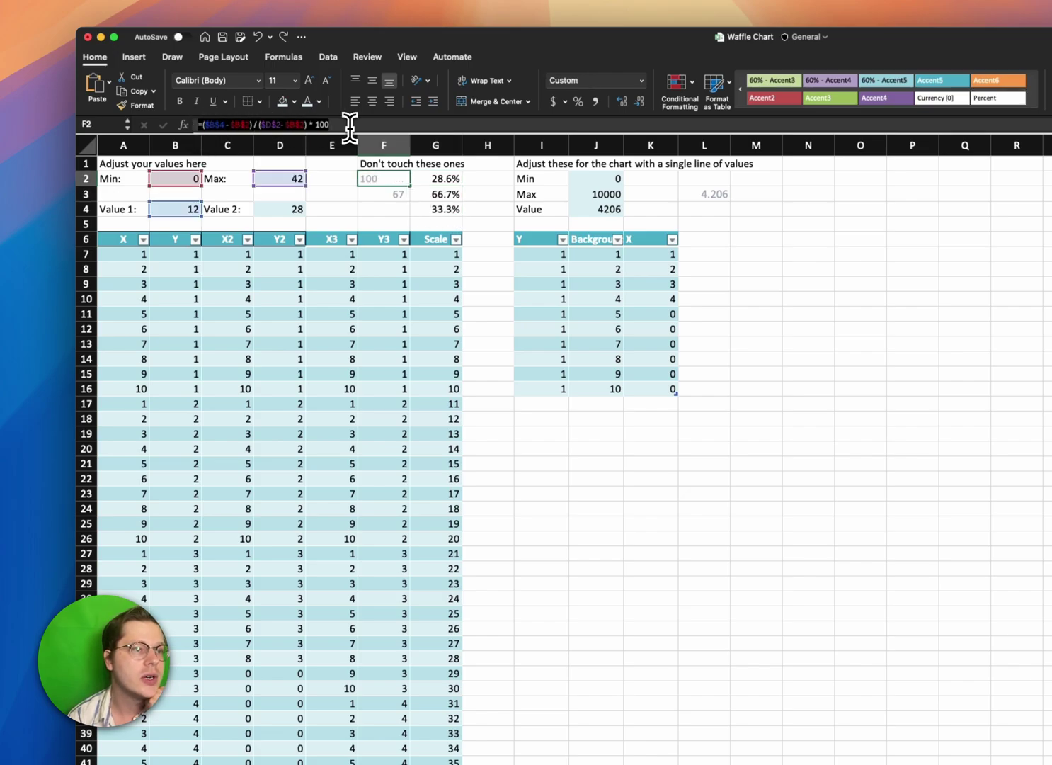
{"action": "left_click", "coordinate": [136, 262]}
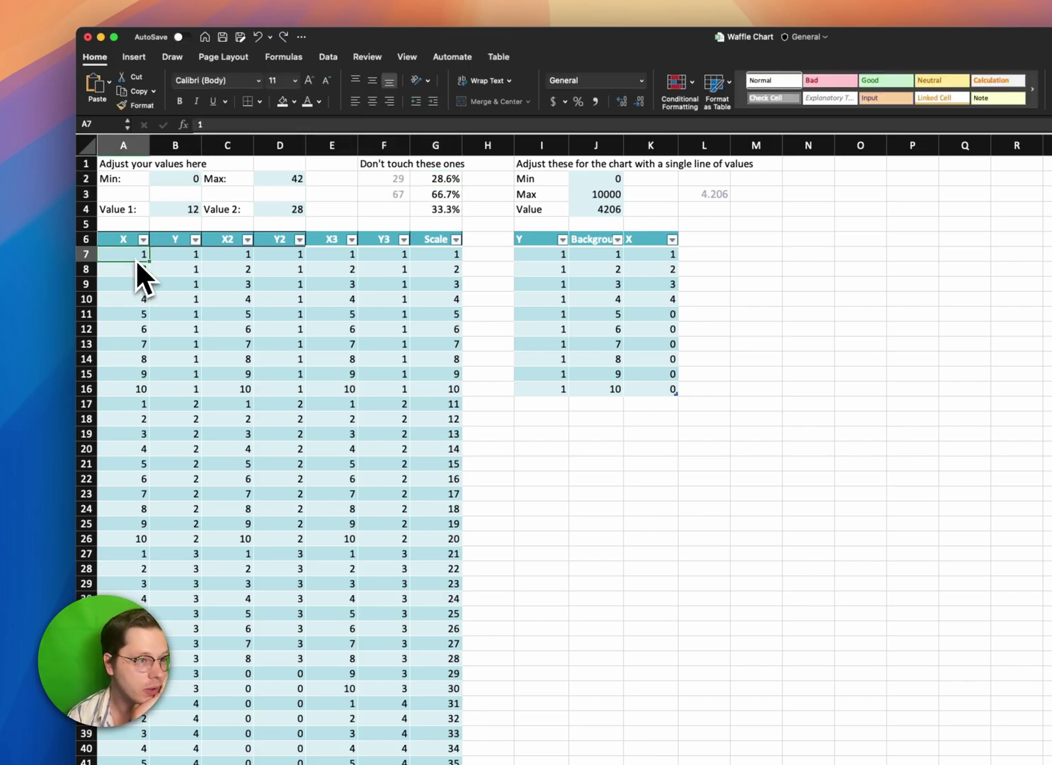
{"action": "left_click", "coordinate": [173, 255]}
{"action": "left_click", "coordinate": [136, 259]}
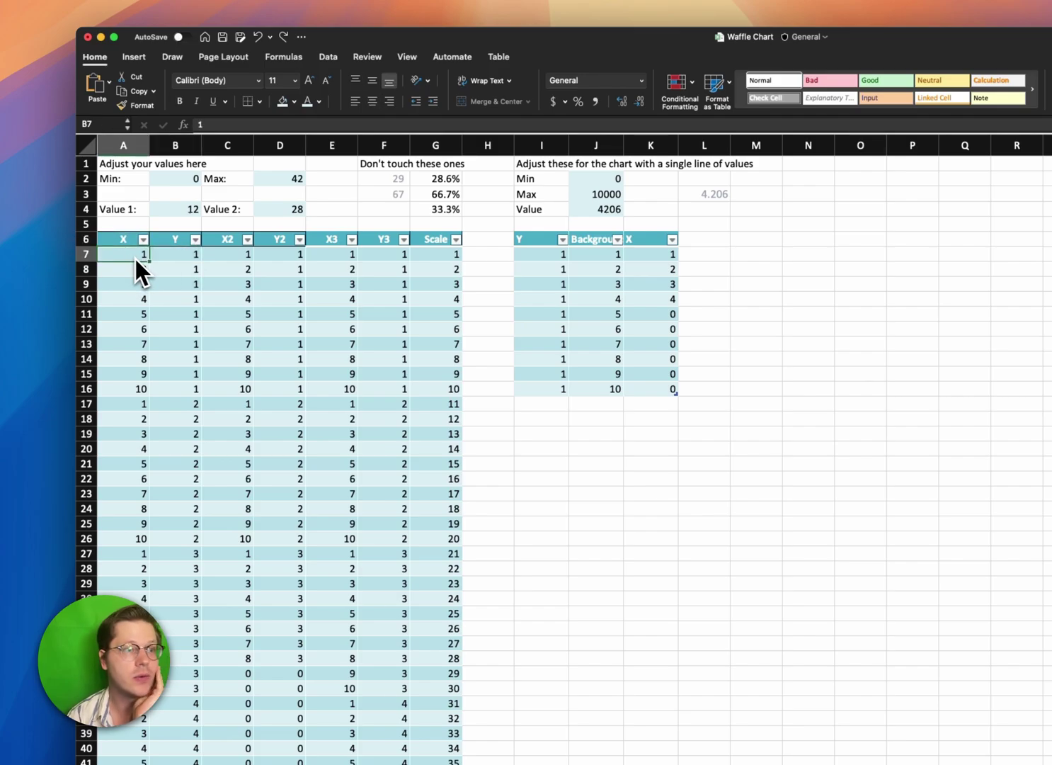
{"action": "left_click", "coordinate": [140, 260]}
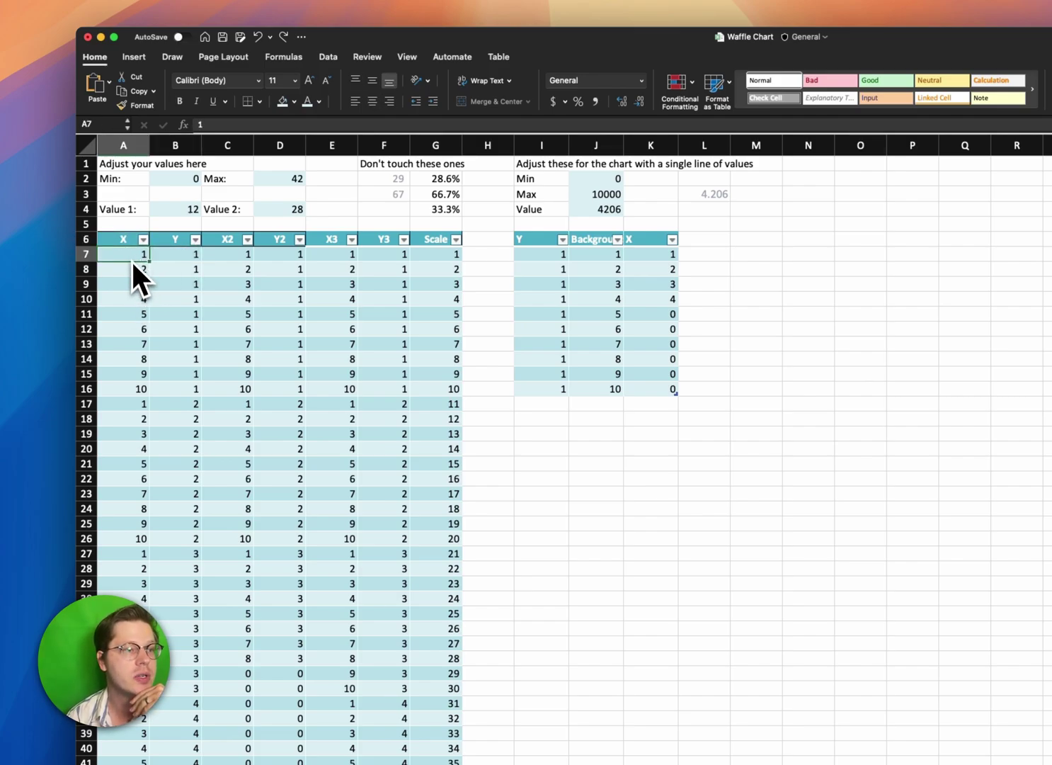
{"action": "left_click_drag", "start_coordinate": [138, 328], "coordinate": [187, 534]}
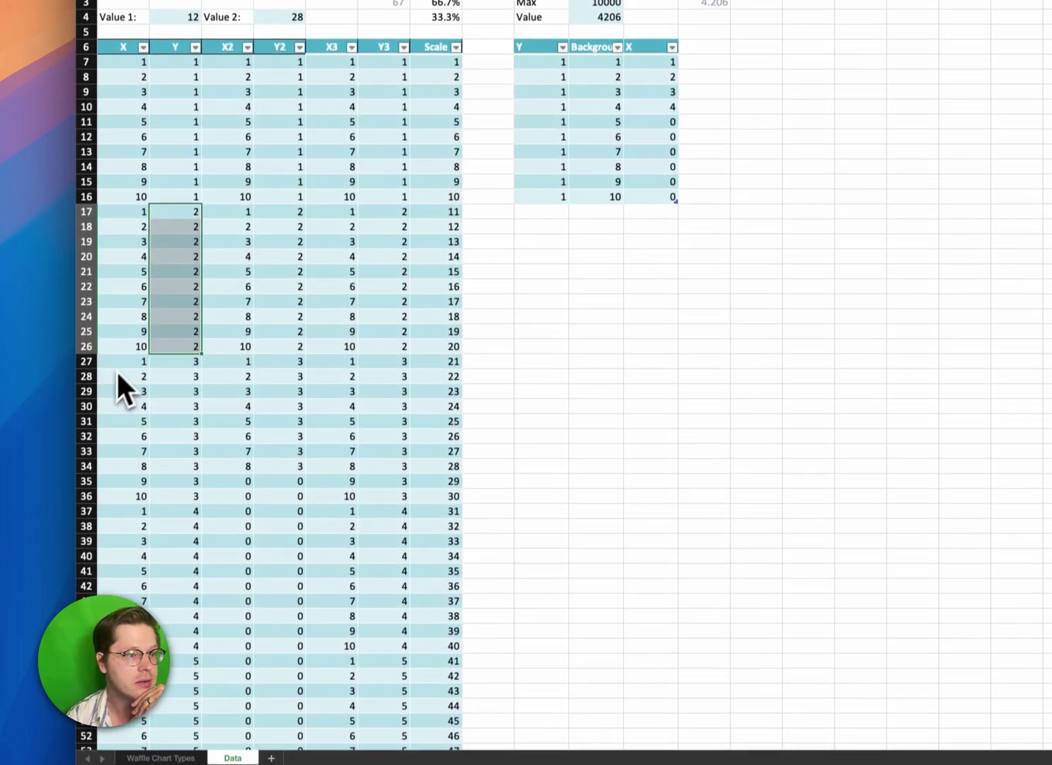
{"action": "left_click_drag", "start_coordinate": [177, 463], "coordinate": [178, 609]}
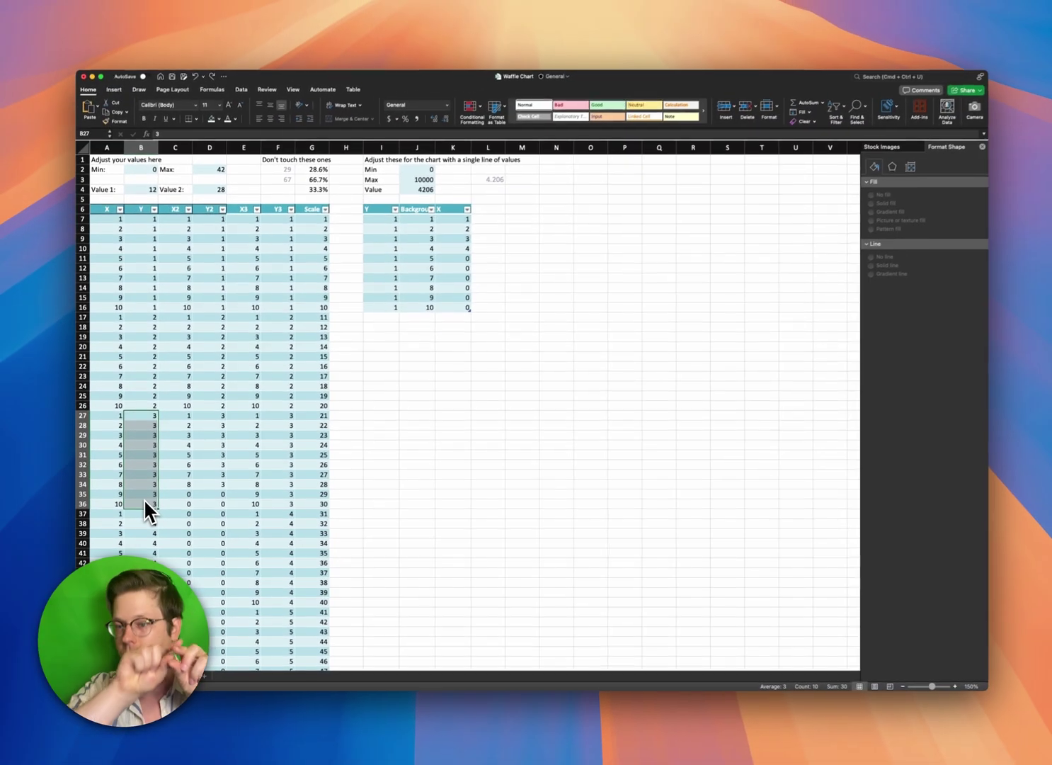
{"action": "left_click", "coordinate": [187, 83]}
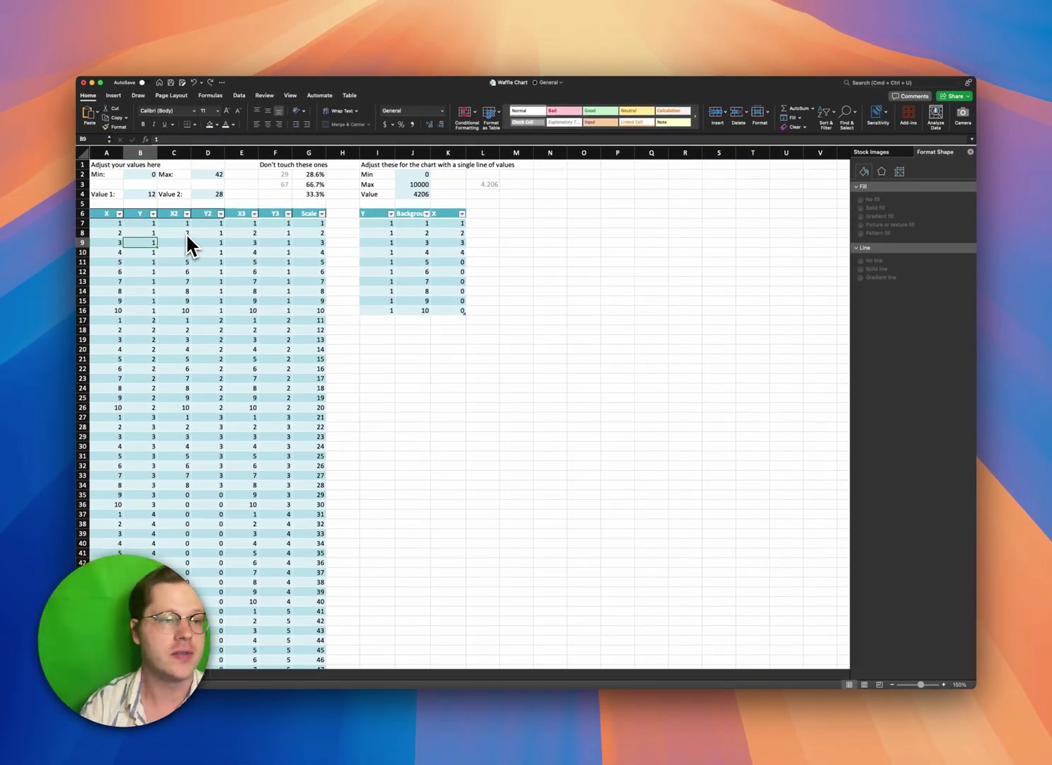
{"action": "left_click", "coordinate": [186, 223]}
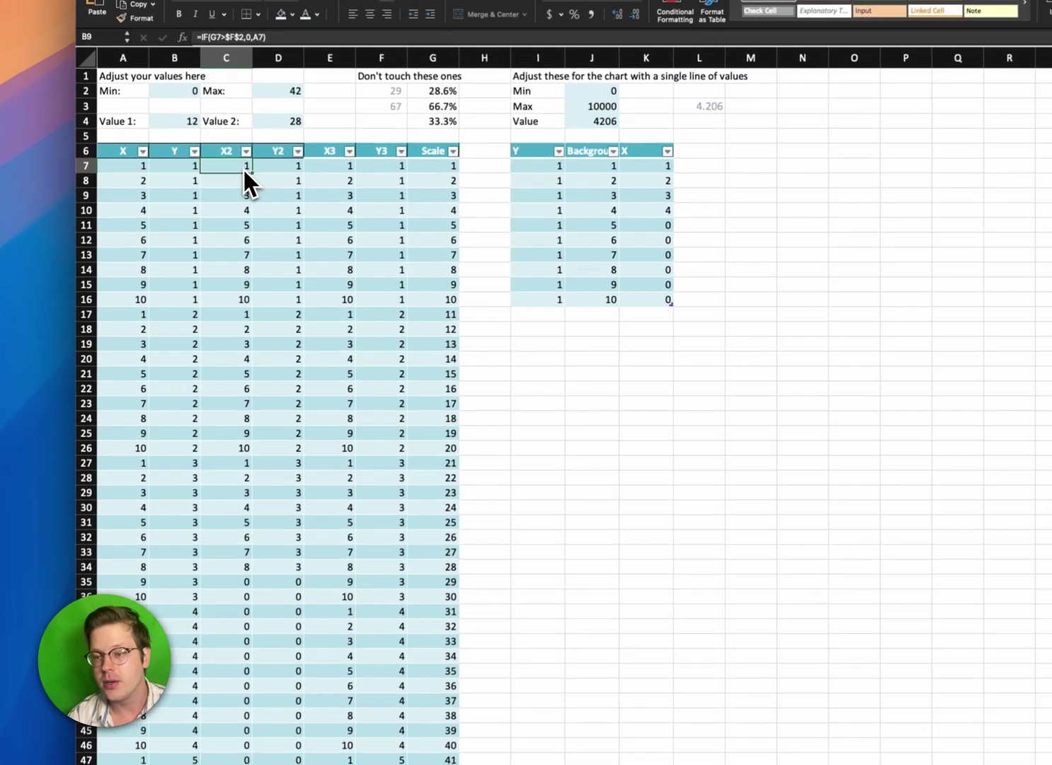
{"action": "scroll", "coordinate": [269, 184], "scroll_direction": "down", "scroll_amount": 10}
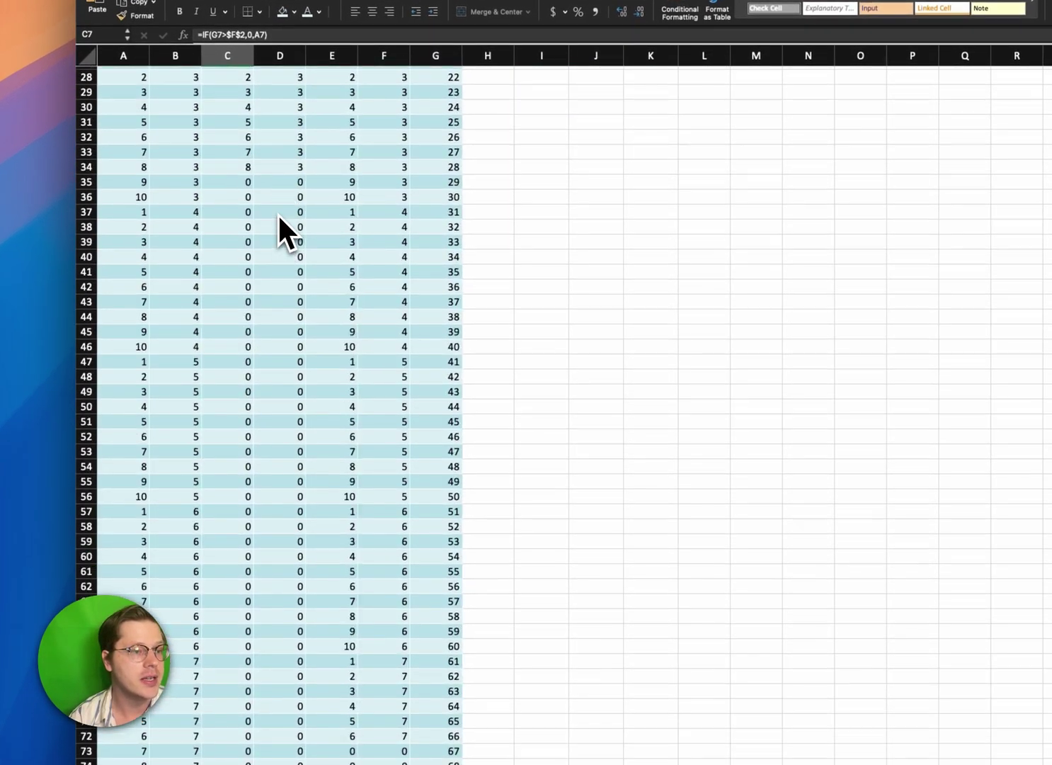
{"action": "scroll", "coordinate": [278, 213], "scroll_direction": "down", "scroll_amount": 5}
{"action": "scroll", "coordinate": [255, 361], "scroll_direction": "up", "scroll_amount": 15}
{"action": "key", "text": "Right"}
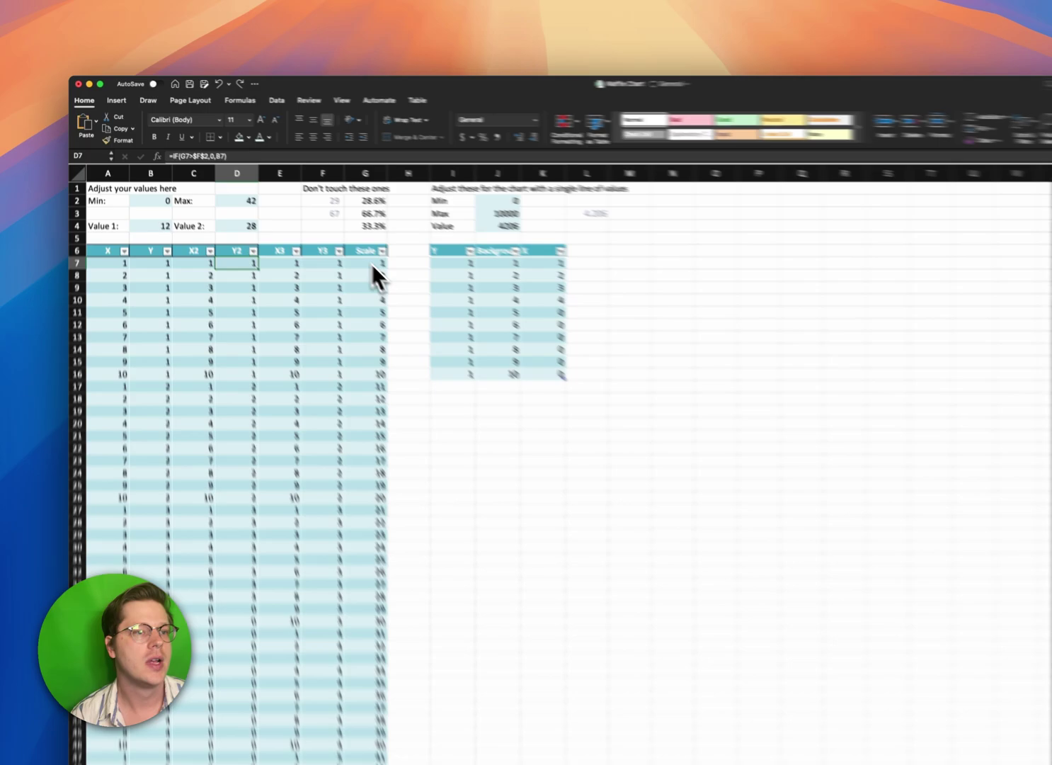
{"action": "left_click", "coordinate": [372, 264]}
{"action": "scroll", "coordinate": [429, 323], "scroll_direction": "down", "scroll_amount": 10}
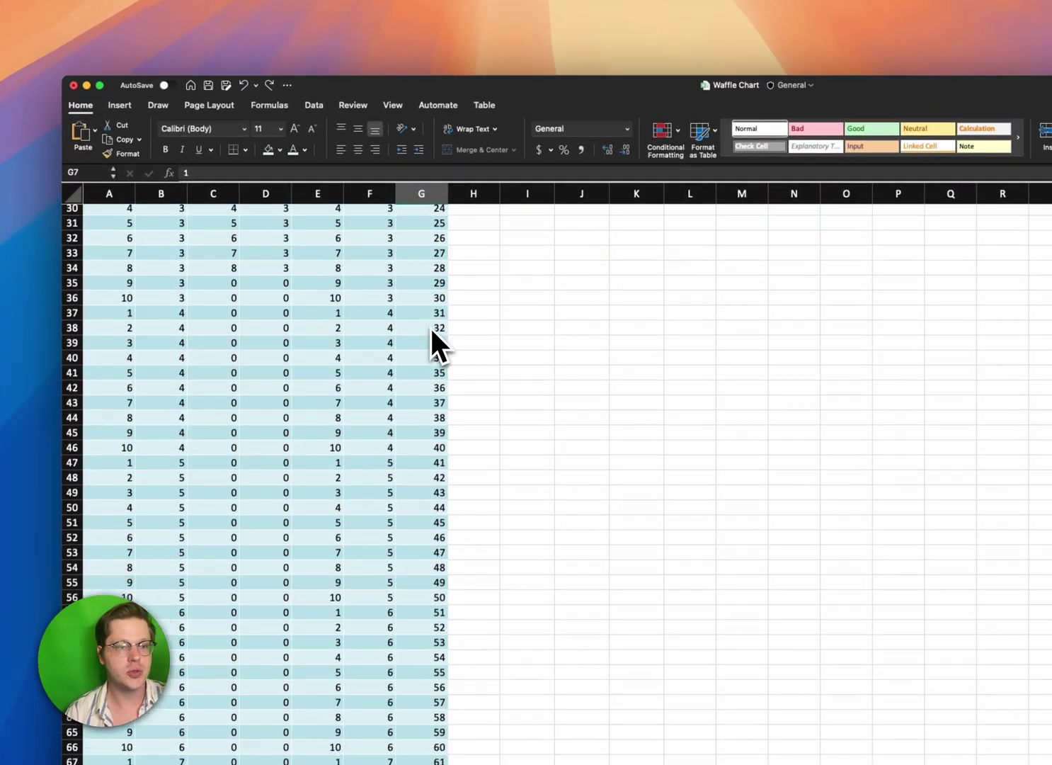
{"action": "scroll", "coordinate": [430, 325], "scroll_direction": "down", "scroll_amount": 5}
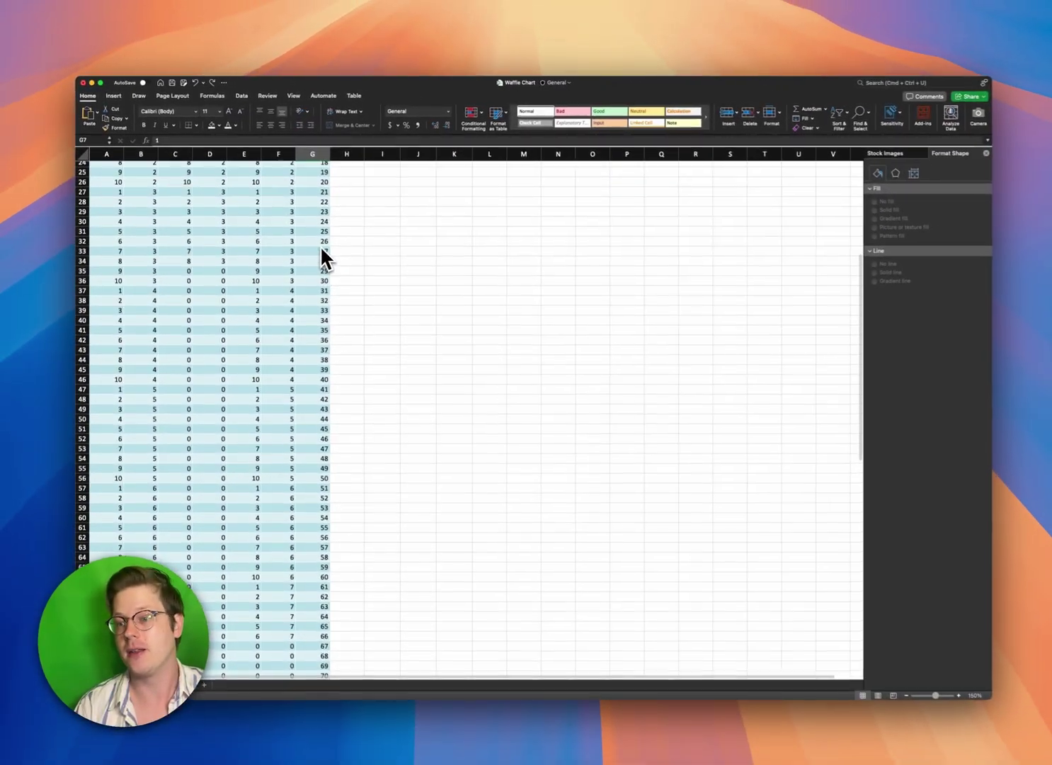
{"action": "scroll", "coordinate": [430, 325], "scroll_direction": "up", "scroll_amount": 15}
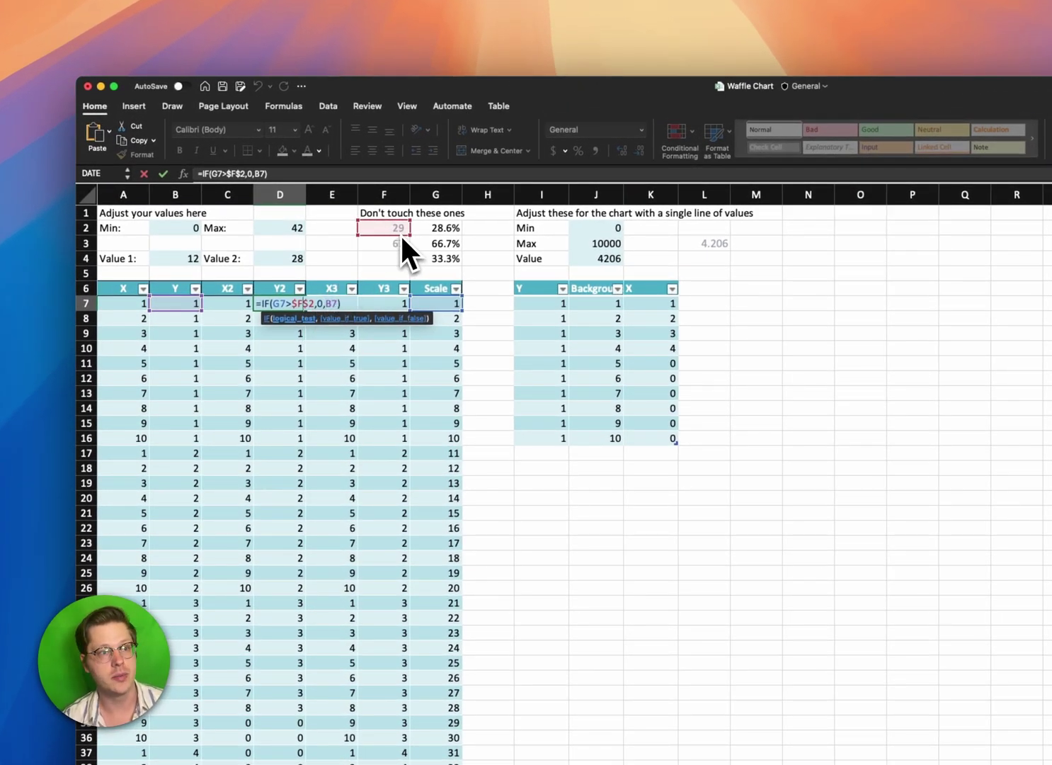
{"action": "left_click", "coordinate": [335, 306]}
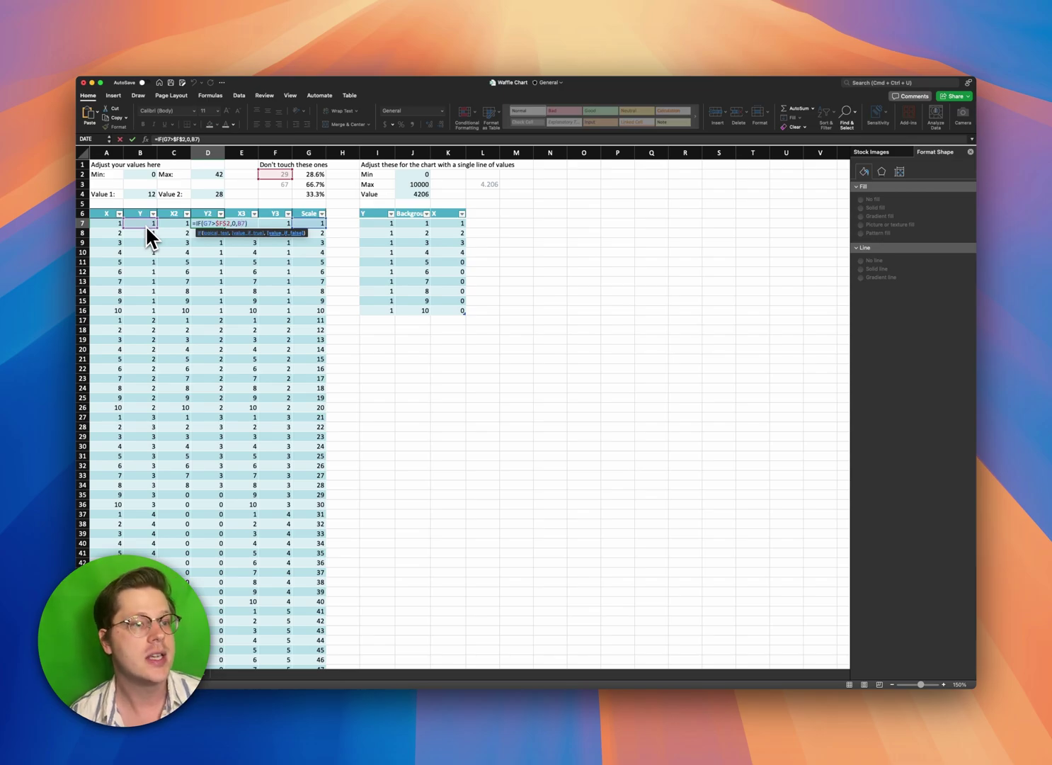
{"action": "key", "text": "ctrl+Return"}
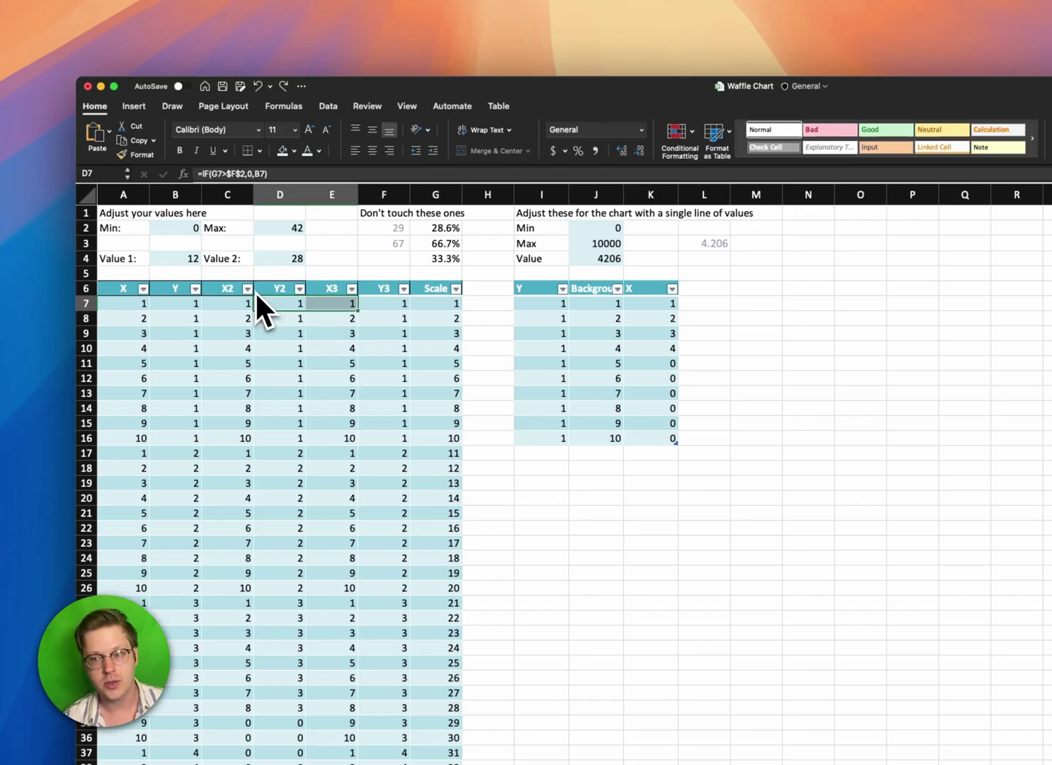
{"action": "left_click", "coordinate": [437, 303]}
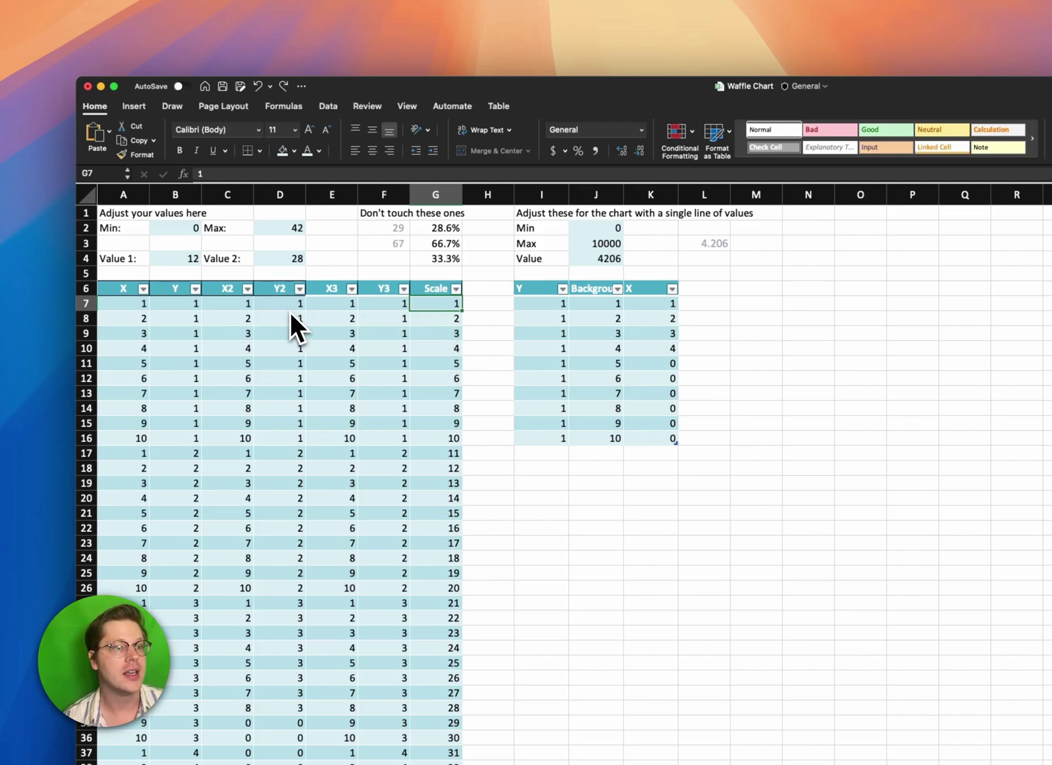
{"action": "left_click_drag", "start_coordinate": [290, 305], "coordinate": [319, 308]}
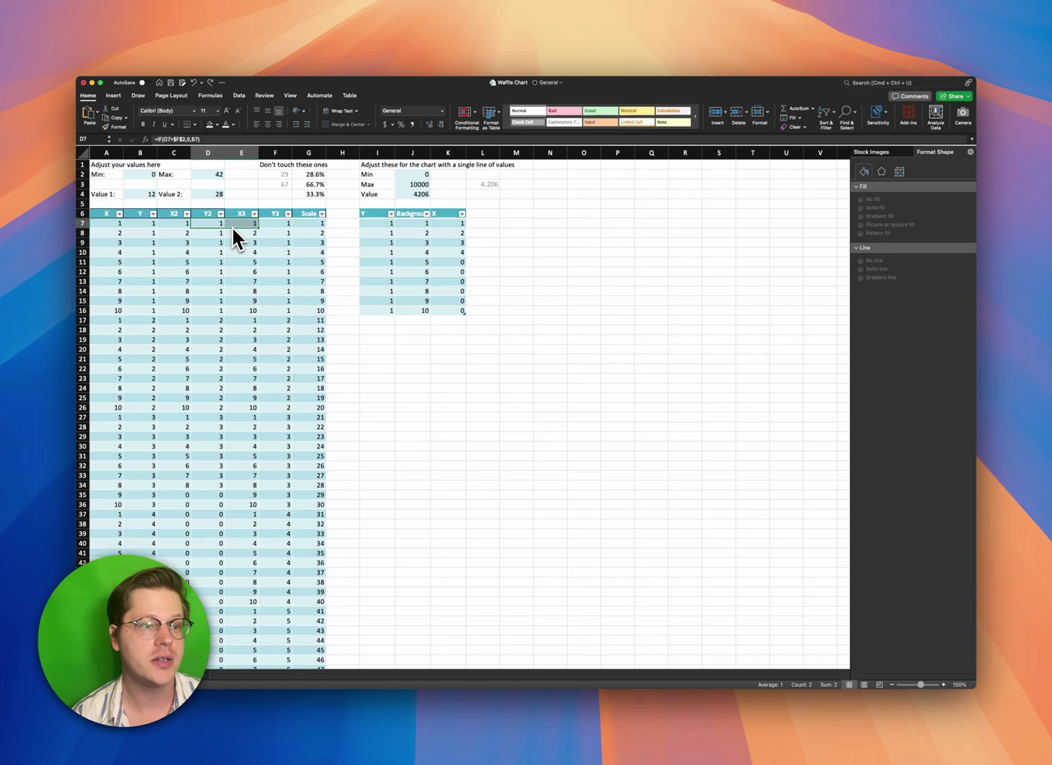
{"action": "scroll", "coordinate": [233, 226], "scroll_direction": "down", "scroll_amount": 10}
{"action": "scroll", "coordinate": [233, 468], "scroll_direction": "down", "scroll_amount": 15}
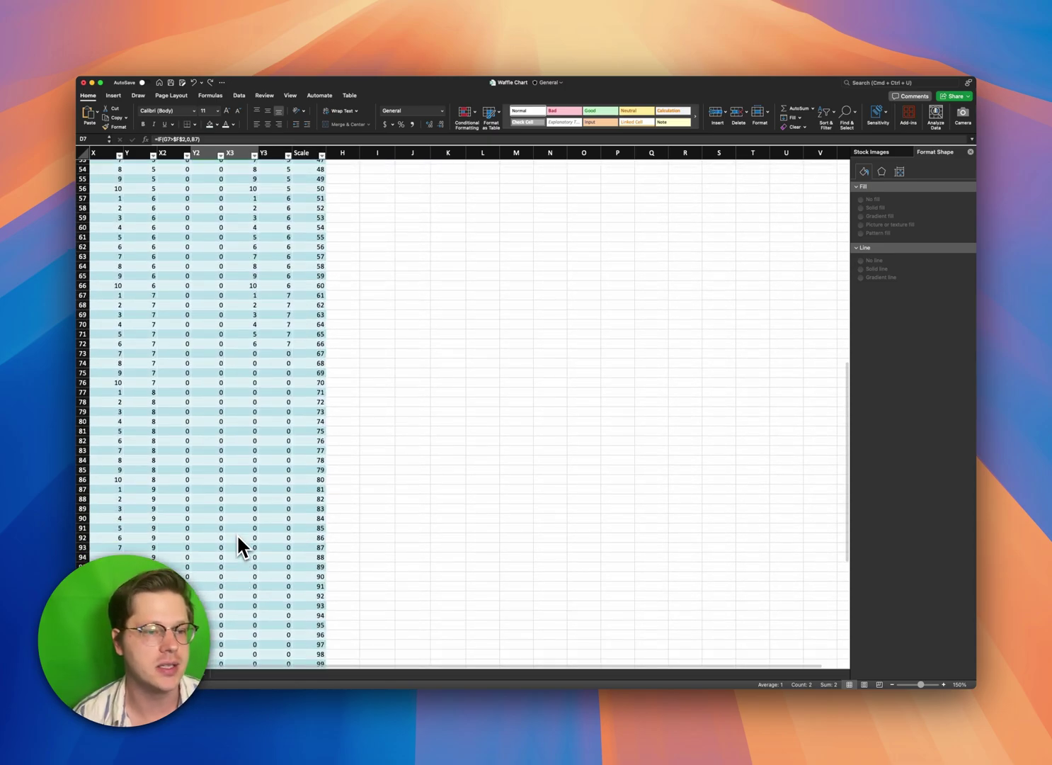
{"action": "left_click", "coordinate": [465, 281]}
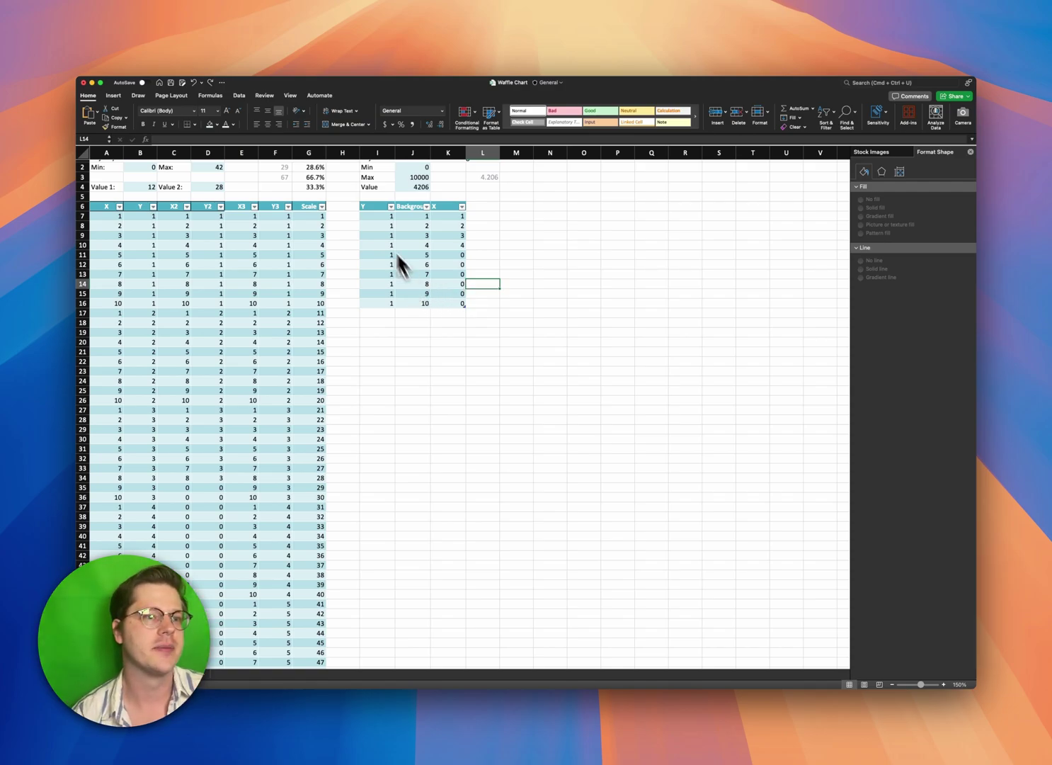
Fill the single-line table's Y column I7:I16 with 1s, then edit K7's =IF(J7>$L$3,0,J7)
{"action": "left_click", "coordinate": [417, 176]}
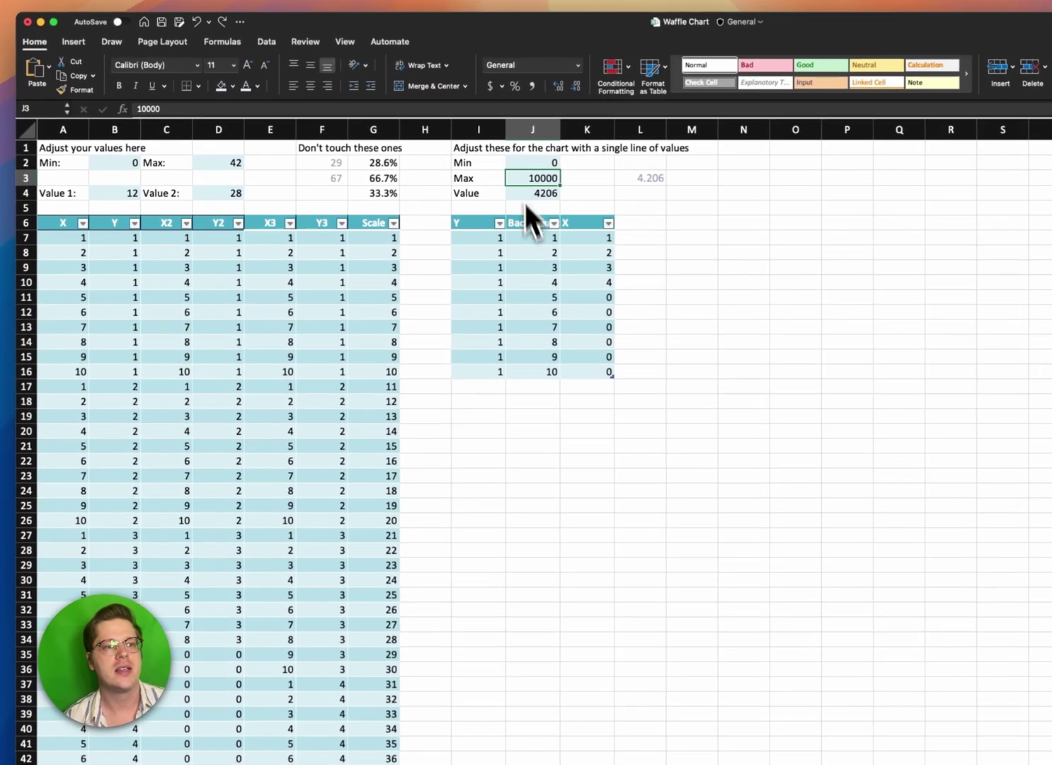
{"action": "left_click", "coordinate": [539, 281]}
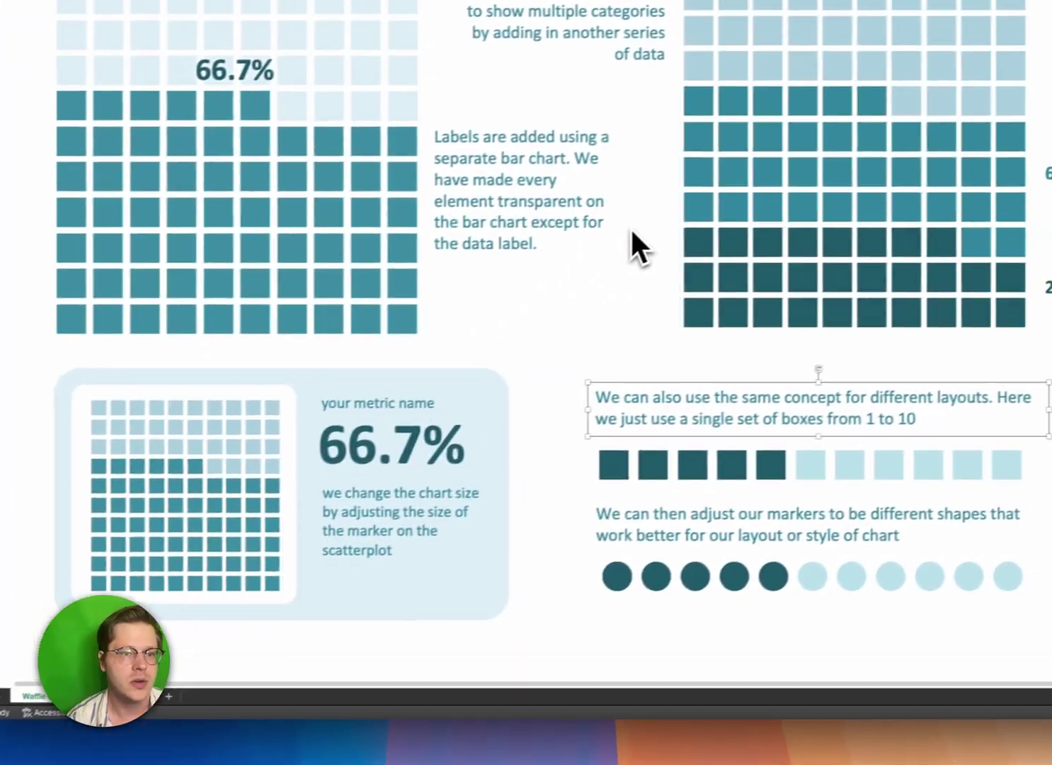
{"action": "scroll", "coordinate": [627, 247], "scroll_direction": "down", "scroll_amount": 3}
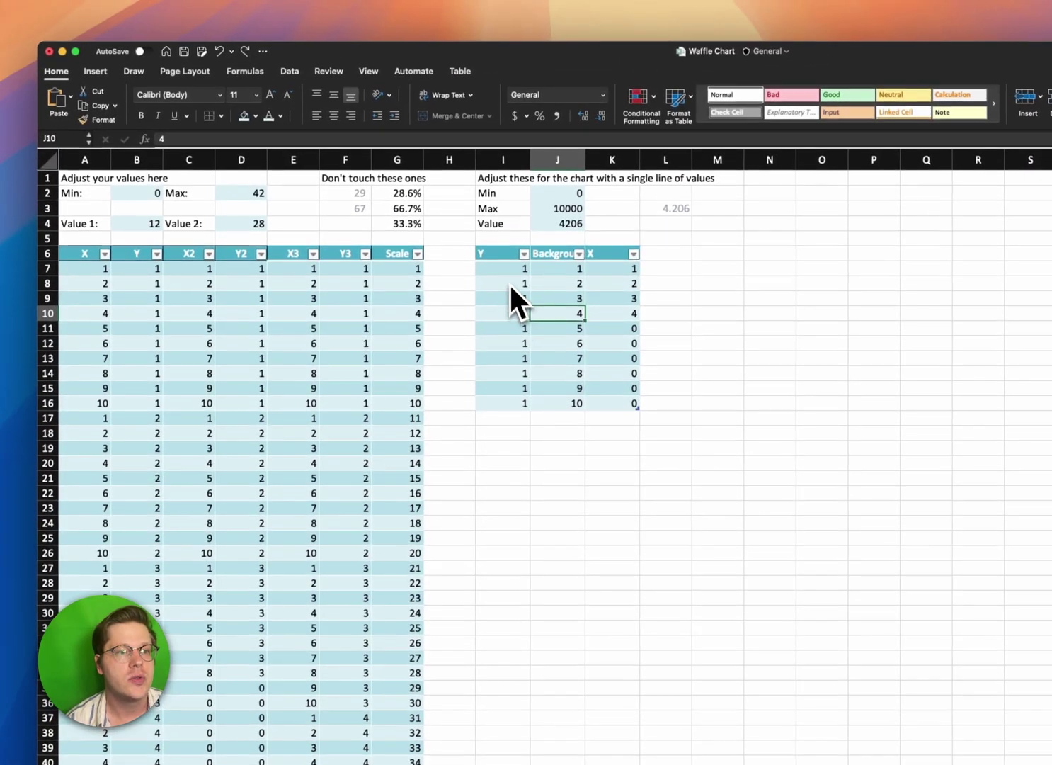
{"action": "left_click_drag", "start_coordinate": [528, 211], "coordinate": [531, 322]}
{"action": "left_click_drag", "start_coordinate": [525, 376], "coordinate": [528, 406]}
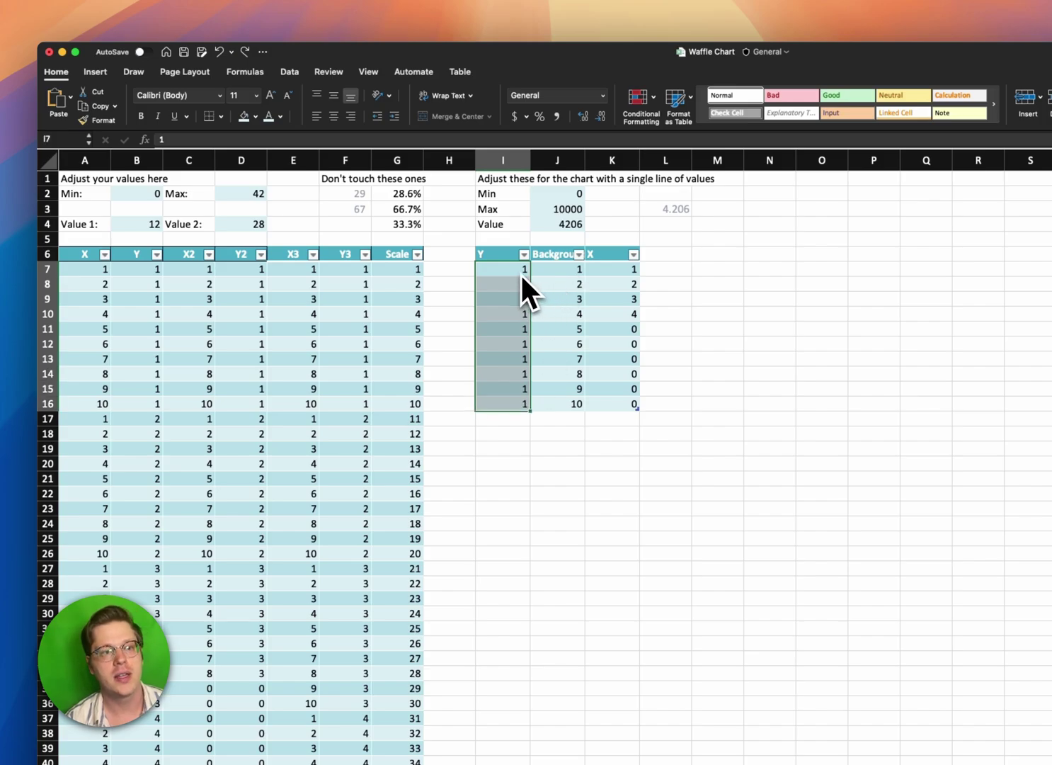
{"action": "left_click_drag", "start_coordinate": [516, 267], "coordinate": [521, 391]}
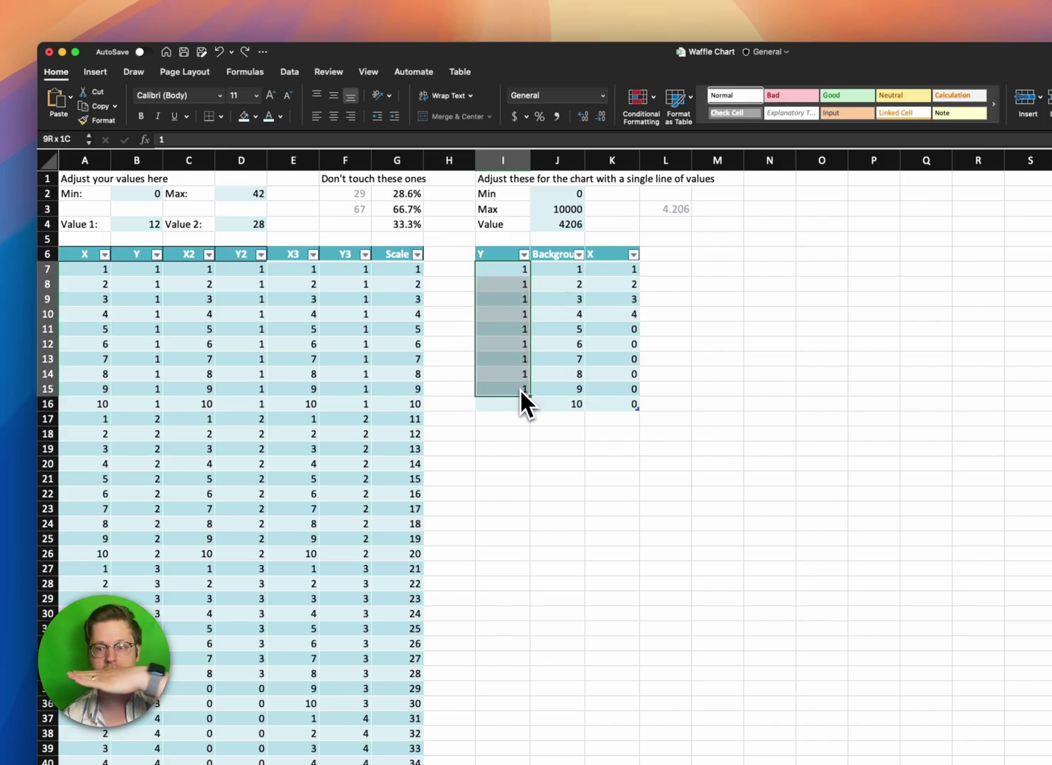
{"action": "key", "text": "Right"}
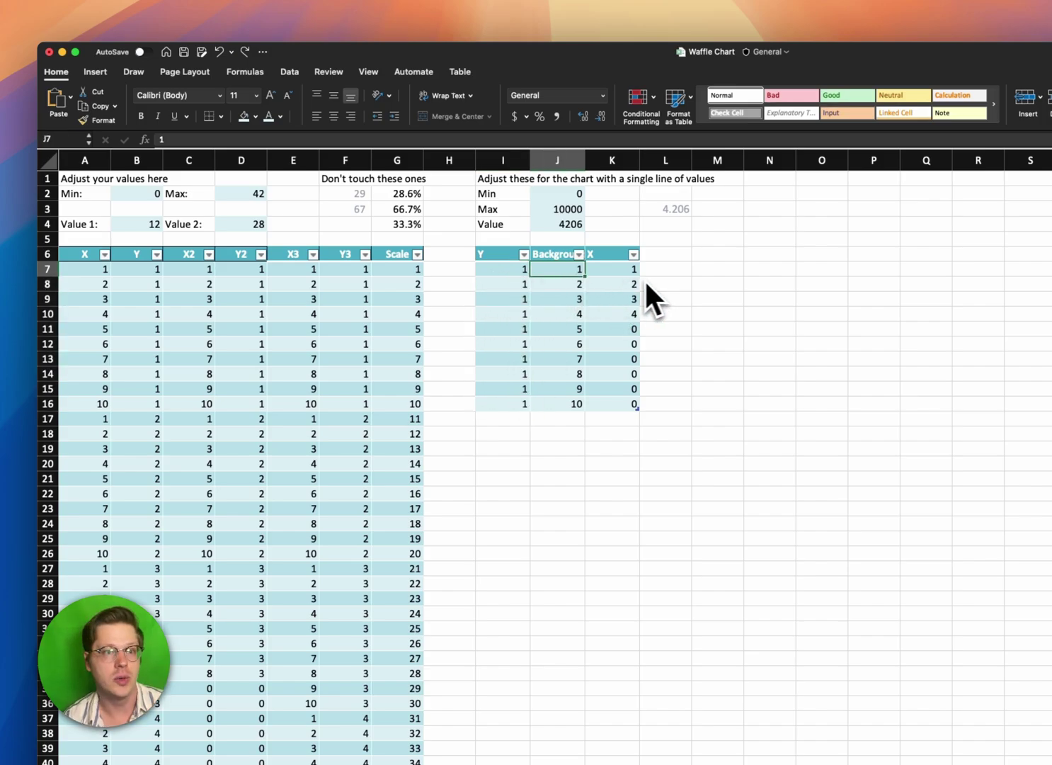
{"action": "left_click", "coordinate": [624, 273]}
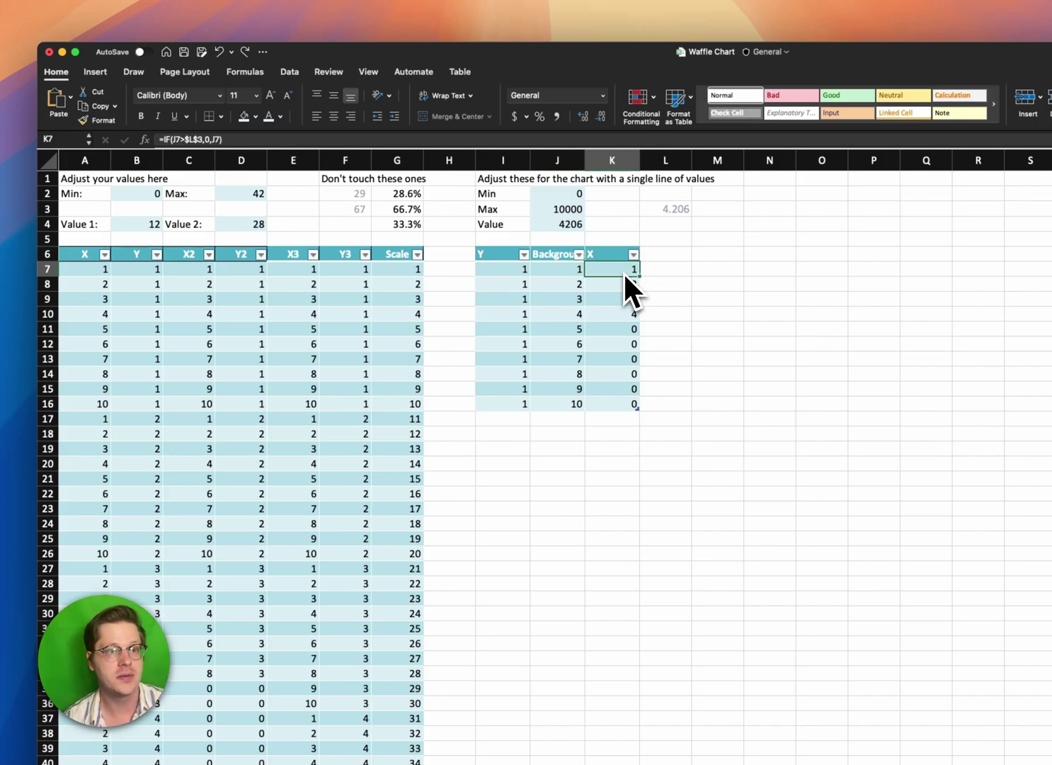
{"action": "double_click", "coordinate": [623, 272]}
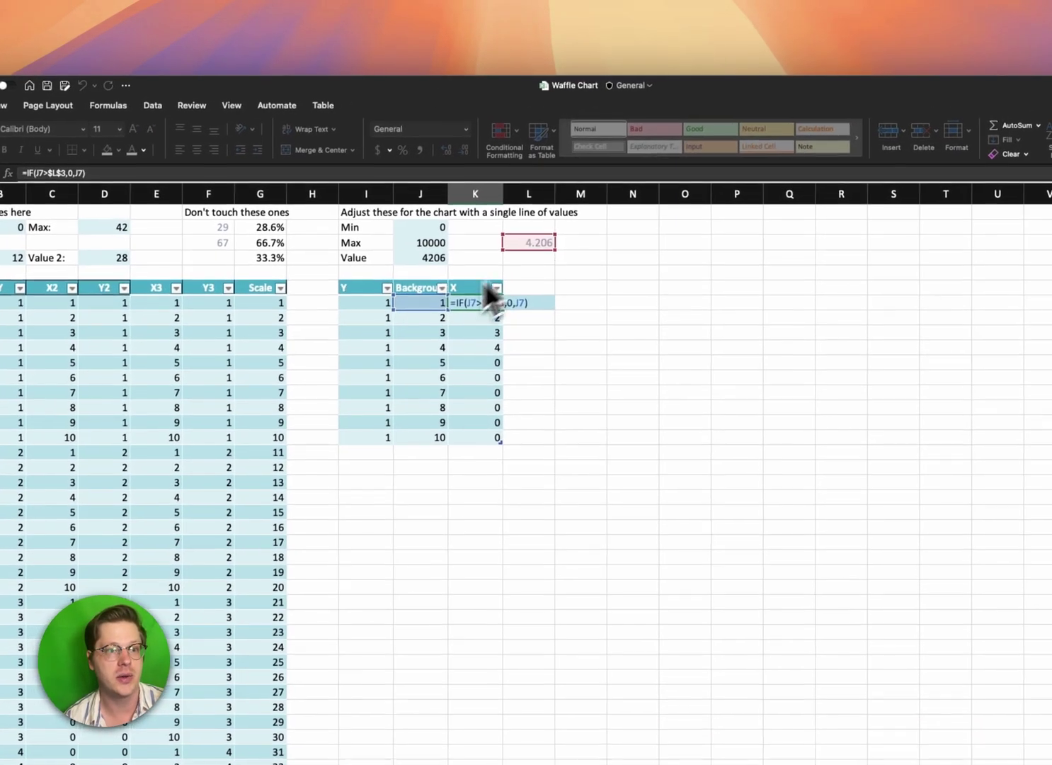